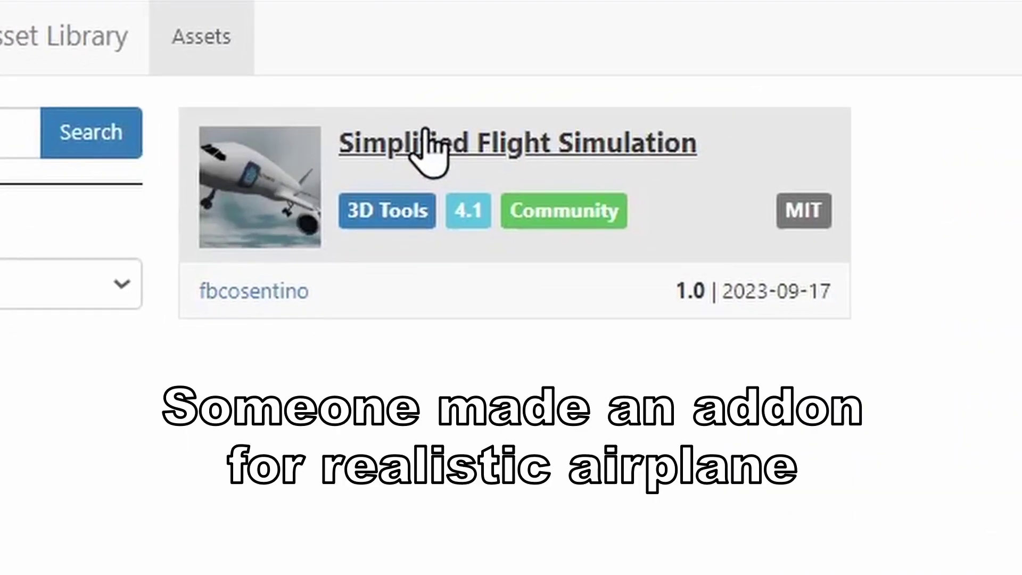
# Open the 'Simplified Flight Simulation' entry from the Asset Library search results.
pyautogui.click(426, 140)
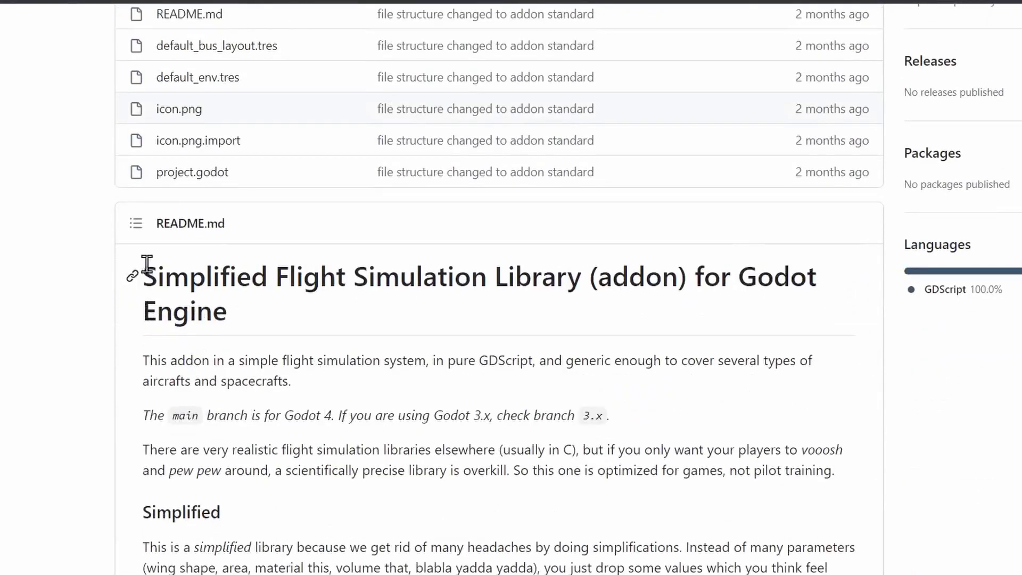
# Select the README title 'Simplified Flight Simulation Library (addon) for Godot Engine'.
pyautogui.moveTo(144, 277); pyautogui.dragTo(665, 280)
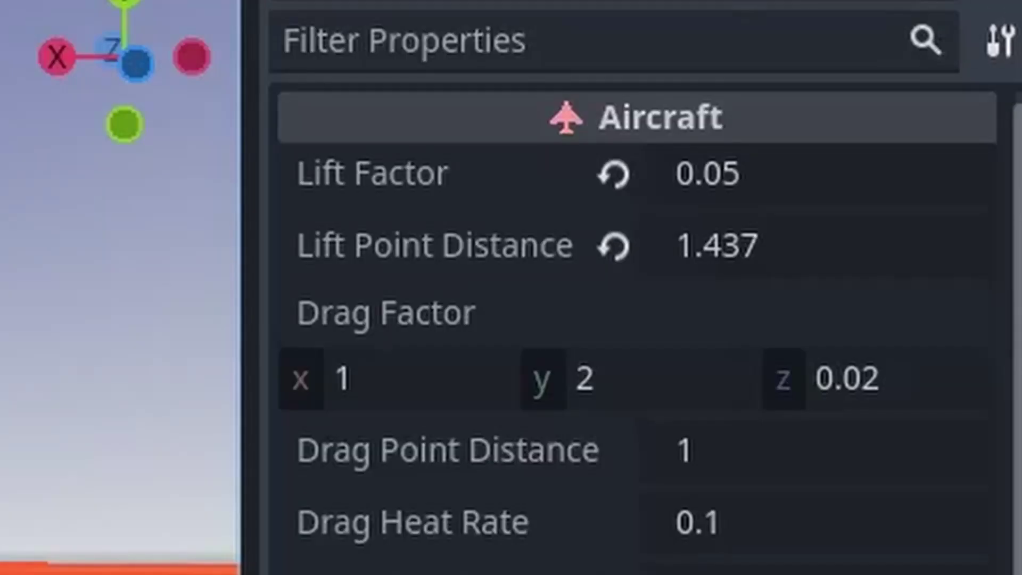
# Set the Lift Factor to 0.125.
pyautogui.click(711, 181)
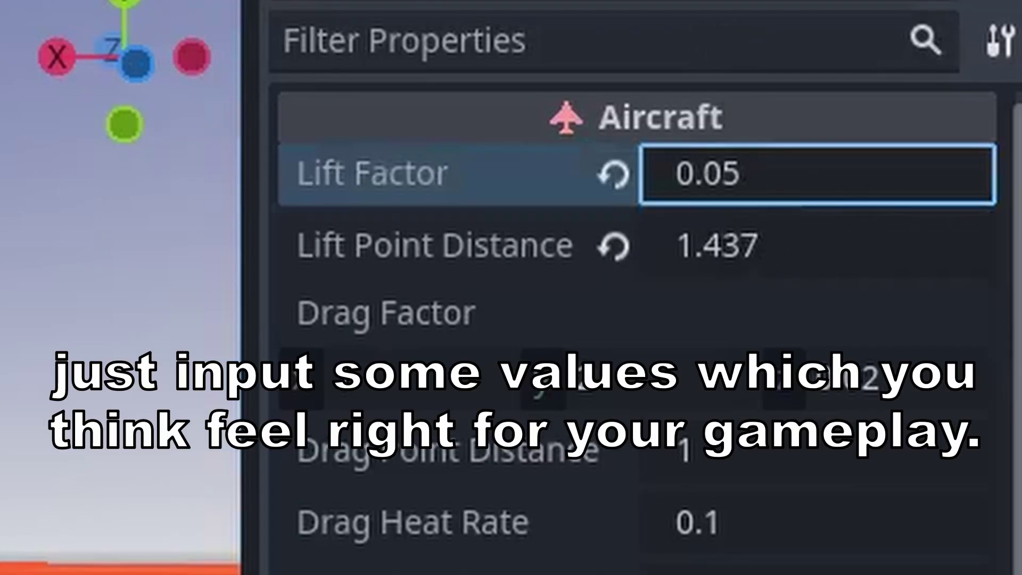
pyautogui.write('0.125')
pyautogui.press('Return')
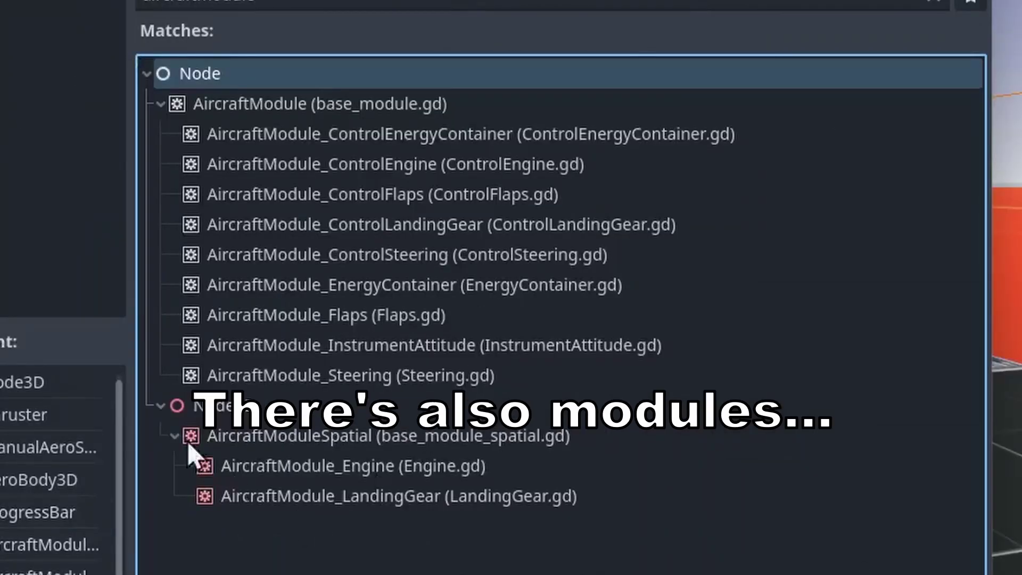
pyautogui.click(385, 502)
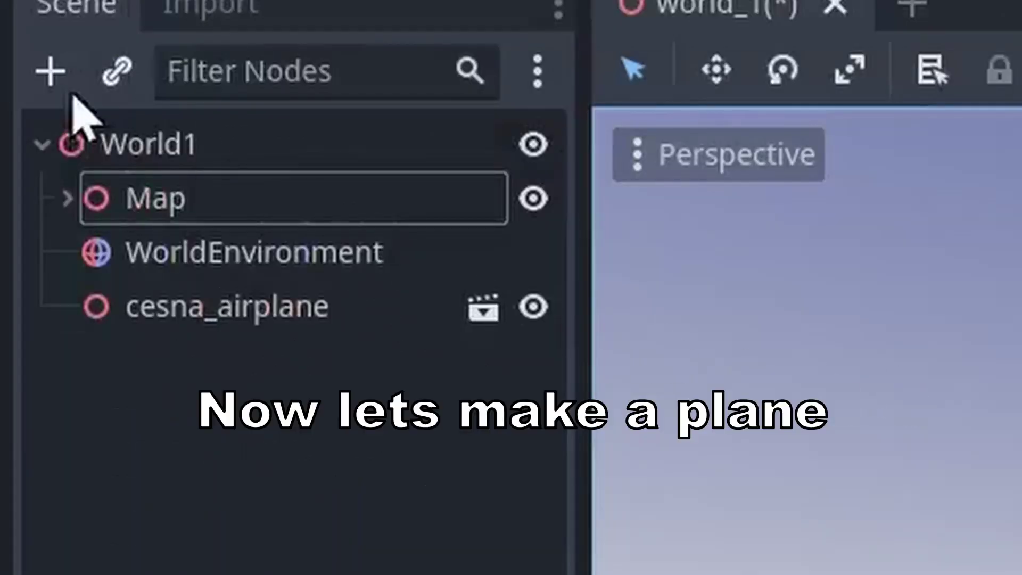
# Add an Aircraft node as a child of World1.
pyautogui.click(80, 149)
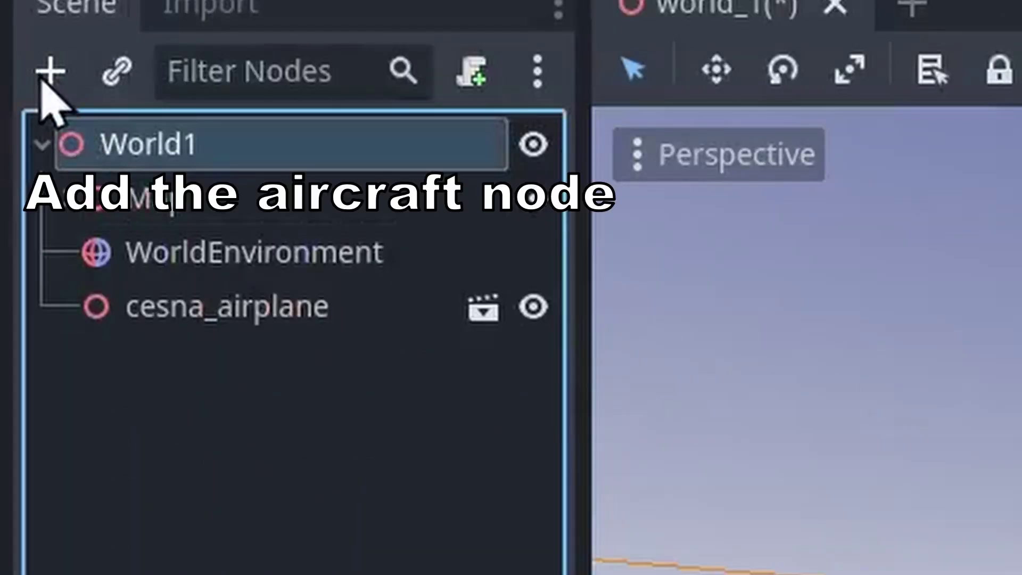
pyautogui.click(48, 71)
pyautogui.click(312, 255)
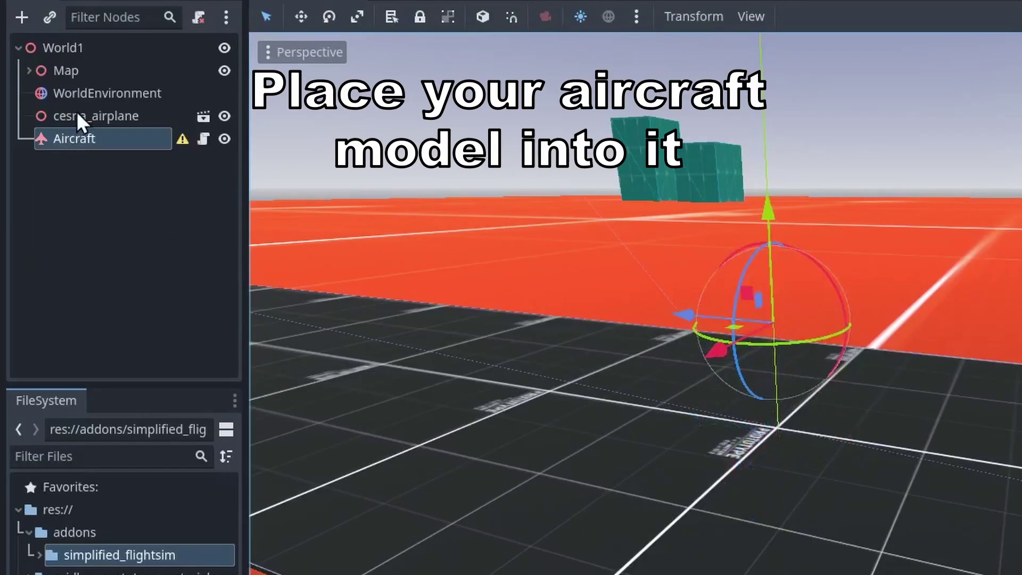
# Nest cesna_airplane under Aircraft and rotate it 165° on Y to face -z.
pyautogui.moveTo(77, 111); pyautogui.dragTo(89, 140)
pyautogui.click(82, 141)
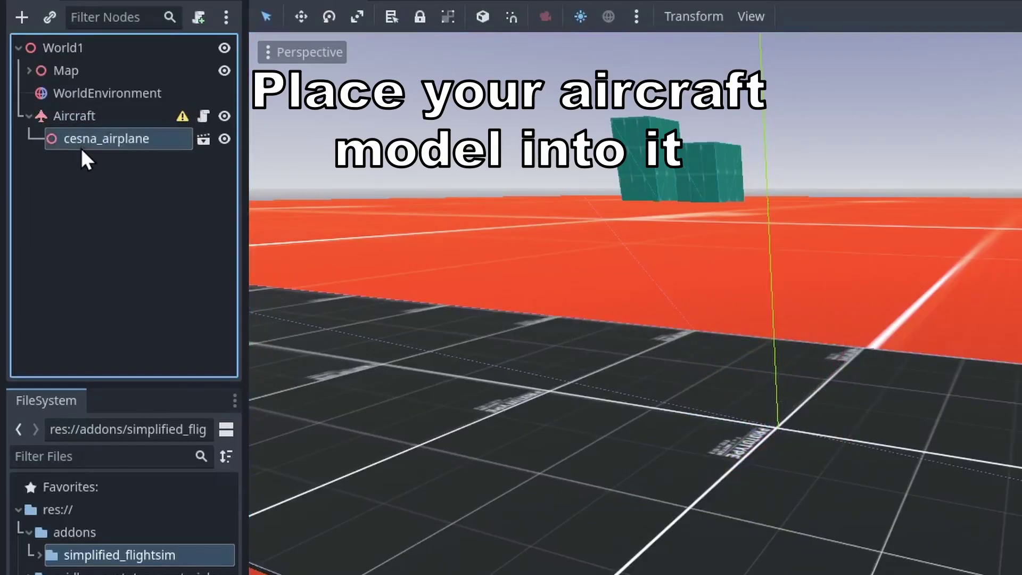
pyautogui.press('f')
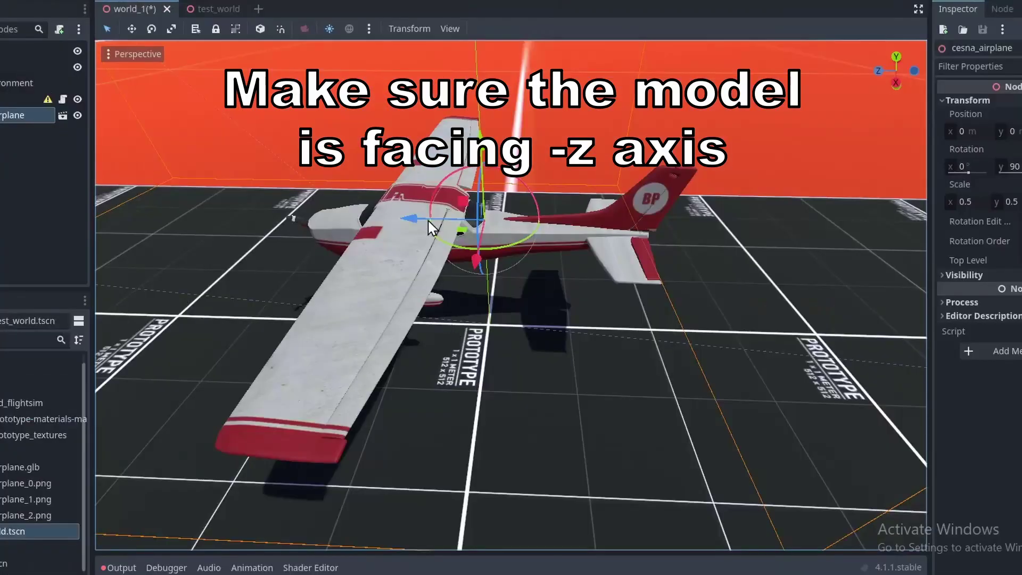
pyautogui.moveTo(444, 245)
pyautogui.mouseDown()
pyautogui.moveTo(760, 121)
pyautogui.moveTo(718, 110)
pyautogui.mouseUp()
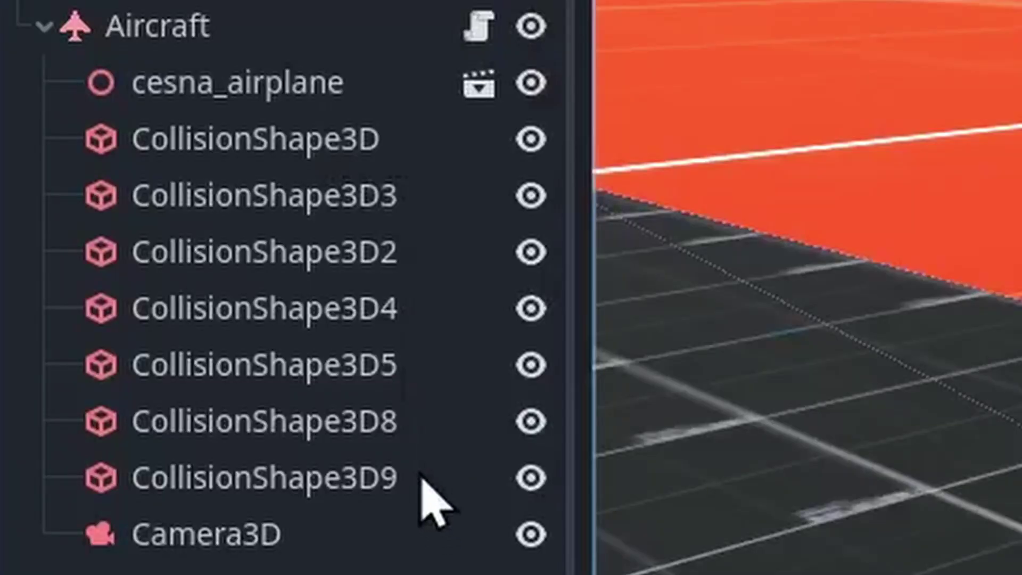
# Select the collision shapes and Camera3D under Aircraft and raise the plane above the ground.
pyautogui.click(422, 477)
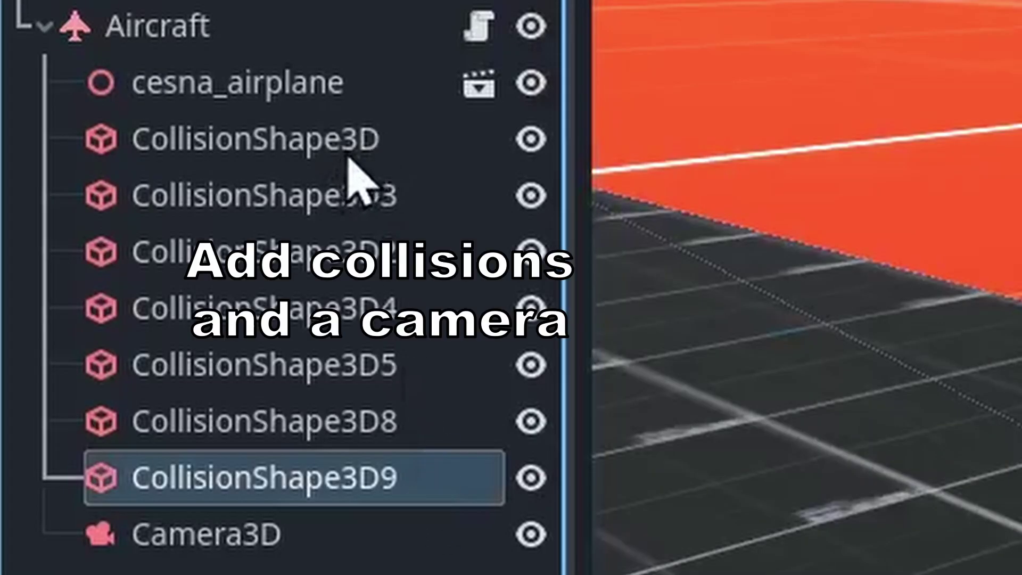
pyautogui.keyDown('shift'); pyautogui.click(351, 152); pyautogui.keyUp('shift')
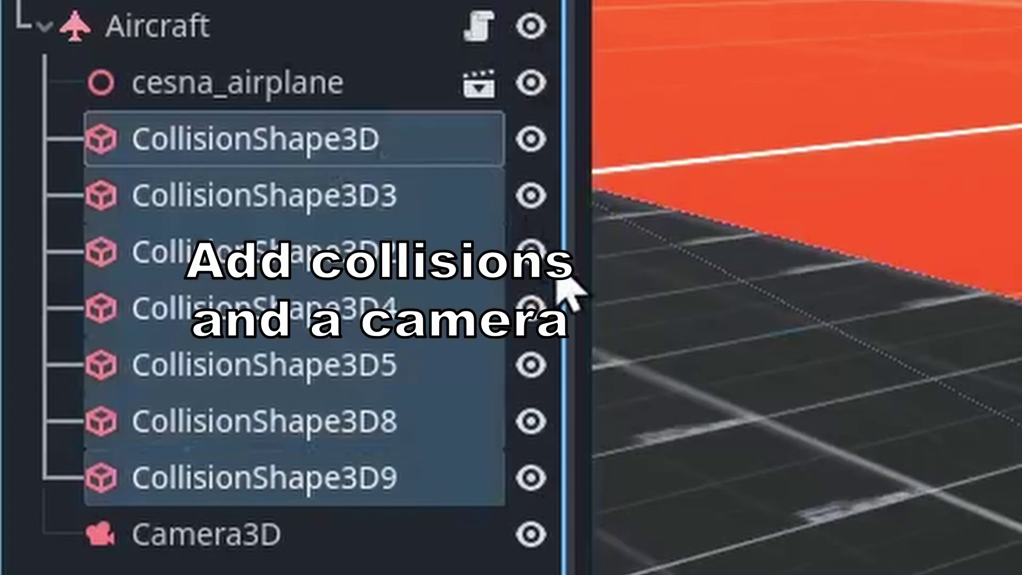
pyautogui.click(318, 542)
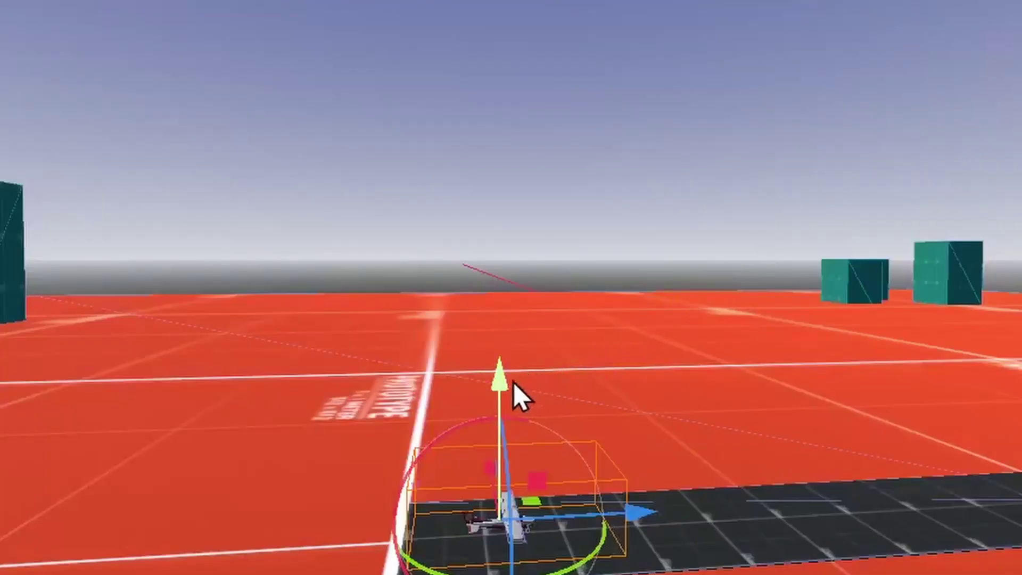
pyautogui.moveTo(513, 382); pyautogui.dragTo(529, 10)
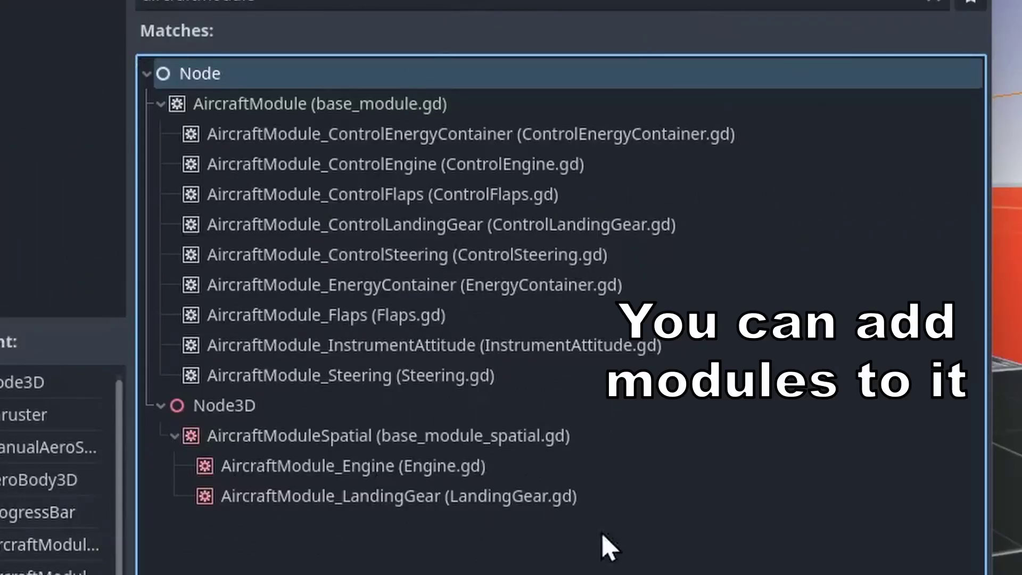
# Add an AircraftModule_Engine and give all three engine sounds a New AudioStream.
pyautogui.click(390, 511)
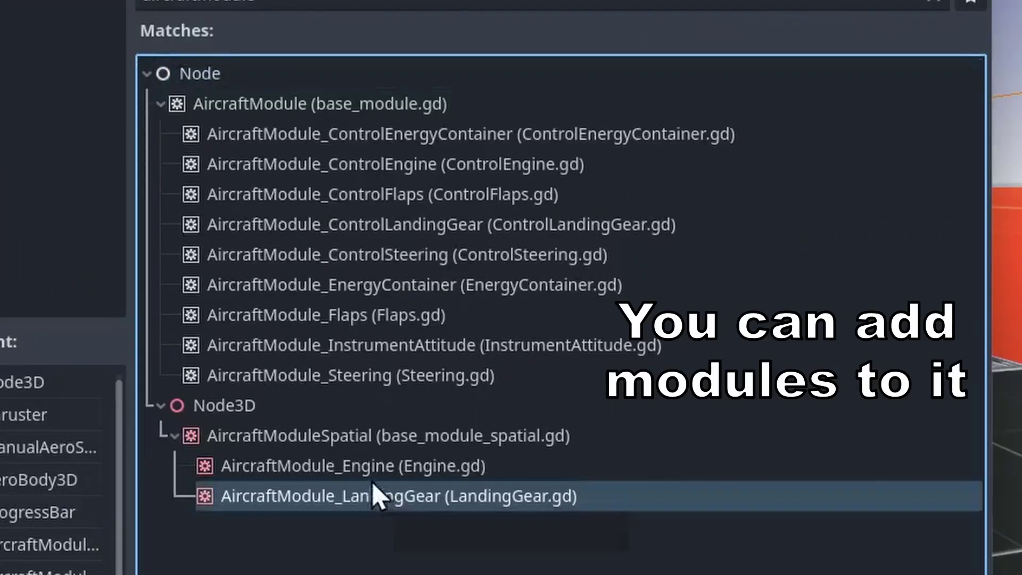
pyautogui.click(466, 472)
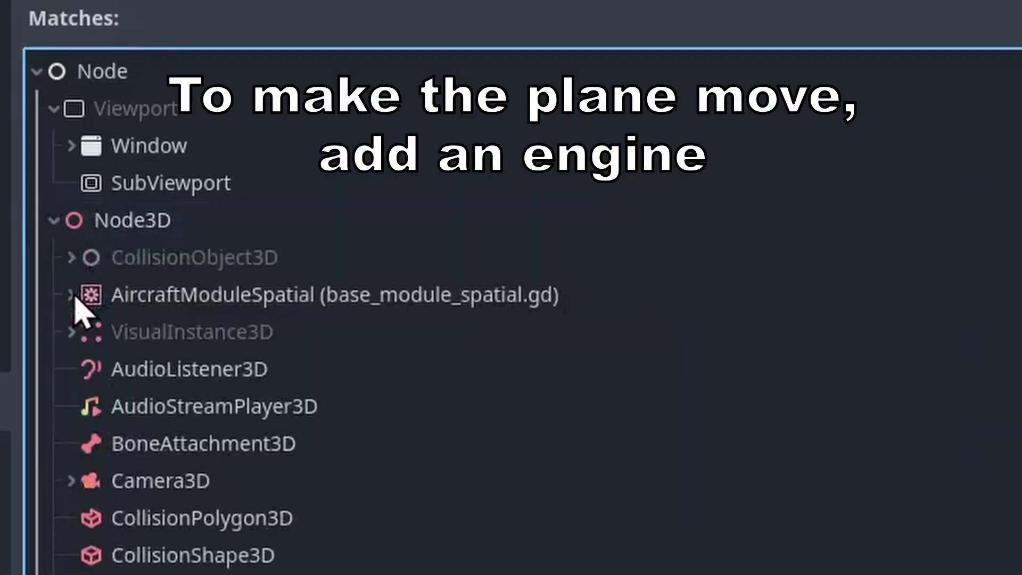
pyautogui.click(72, 296)
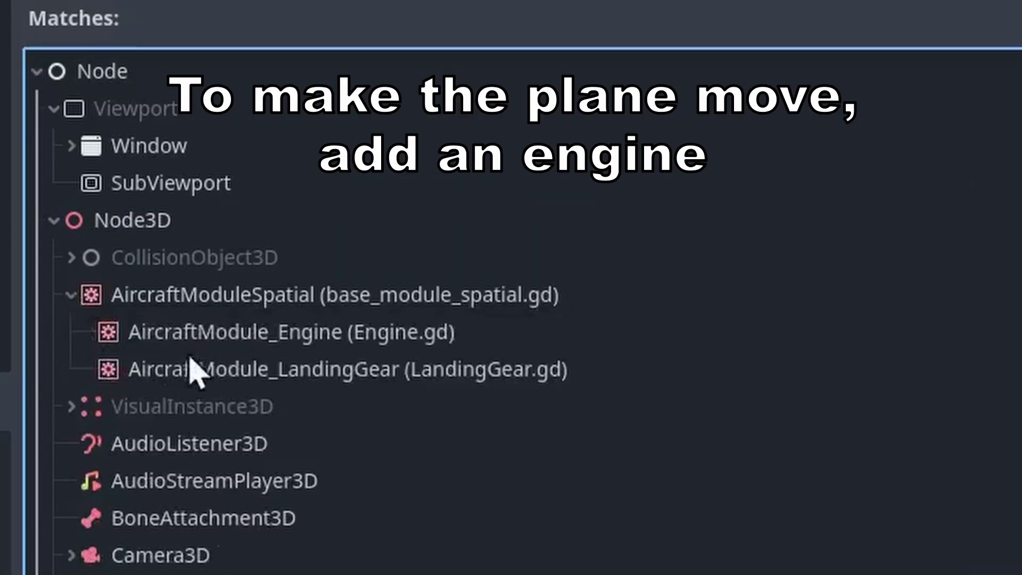
pyautogui.click(204, 340)
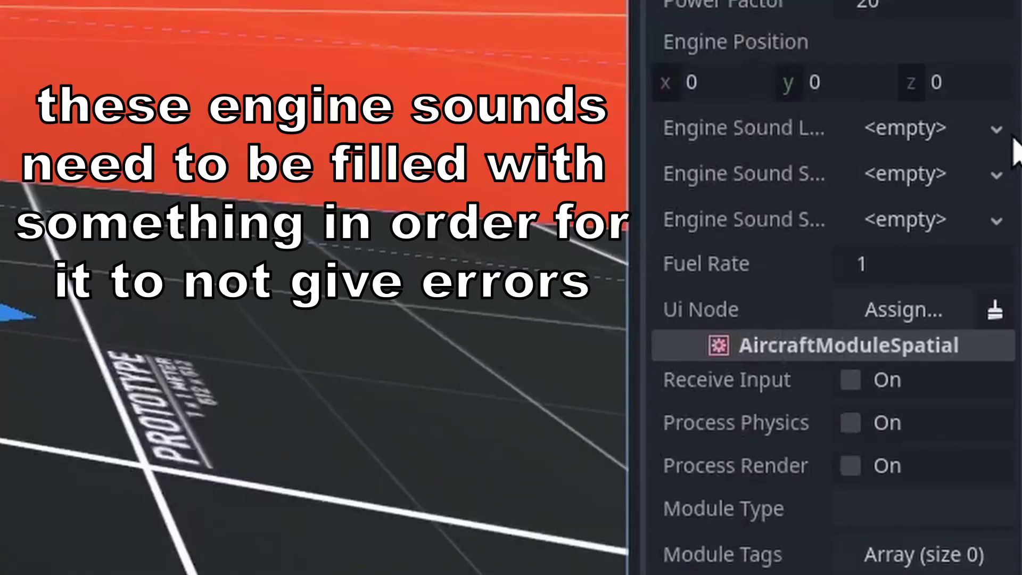
pyautogui.click(1010, 133)
pyautogui.click(979, 182)
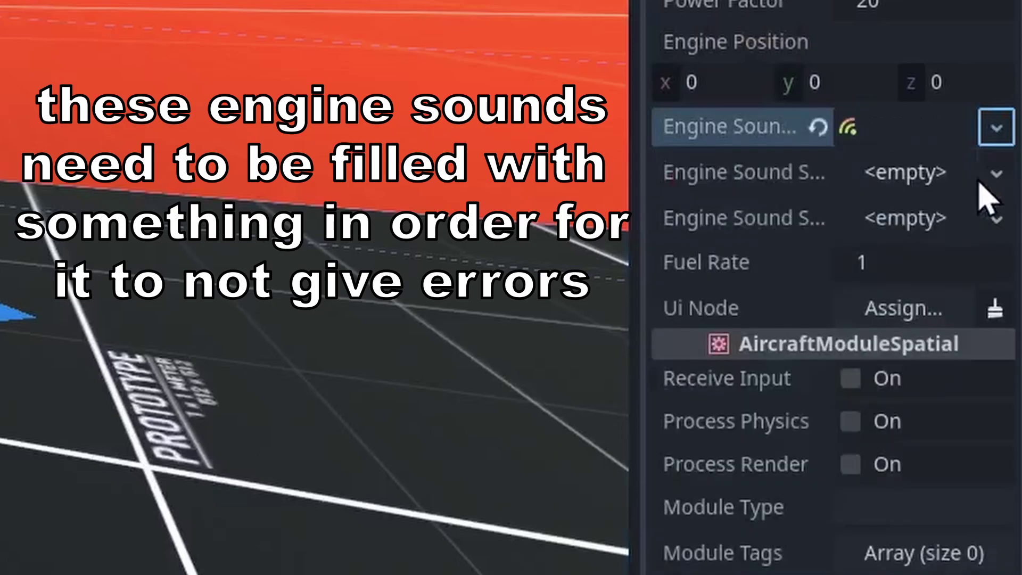
pyautogui.click(996, 173)
pyautogui.click(968, 218)
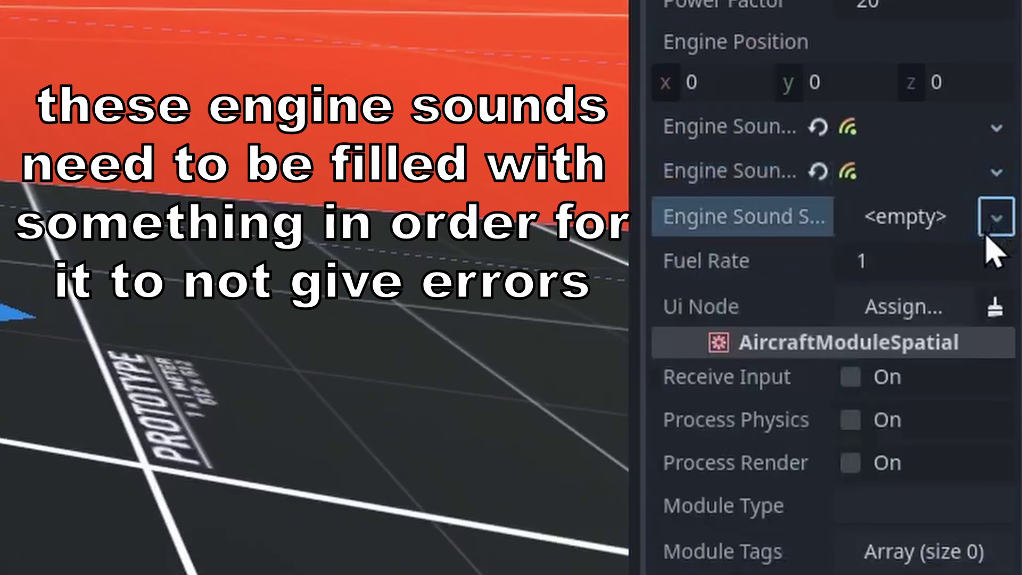
pyautogui.click(996, 218)
pyautogui.click(967, 259)
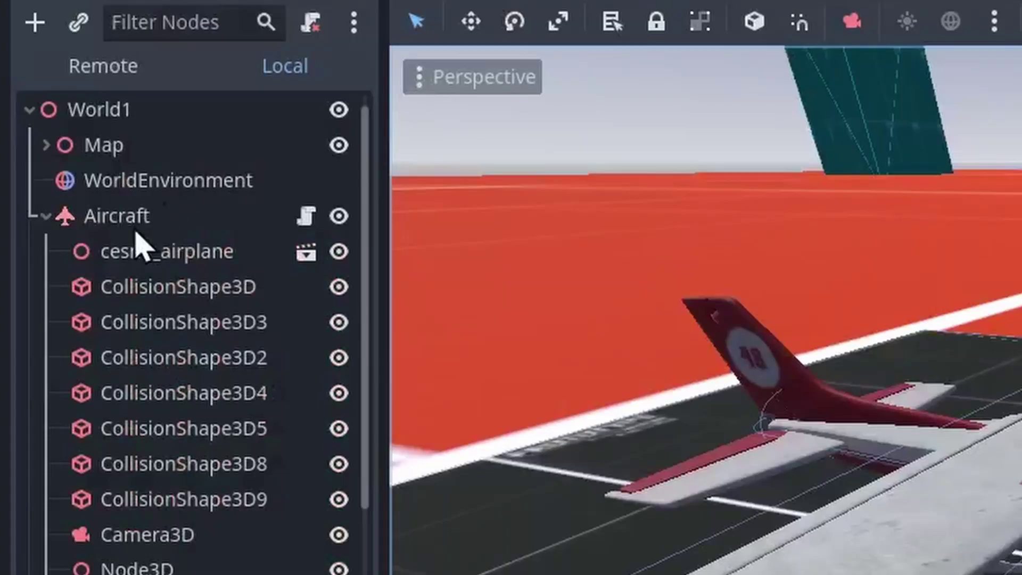
# Add an AircraftModule_ControlEngine child to the Aircraft node.
pyautogui.click(133, 218)
pyautogui.click(46, 24)
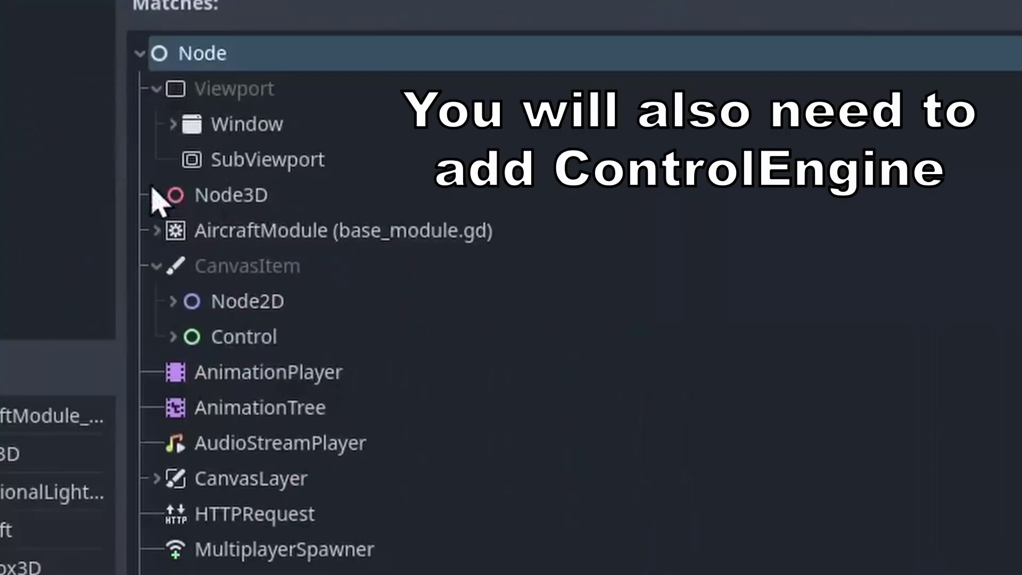
pyautogui.click(156, 231)
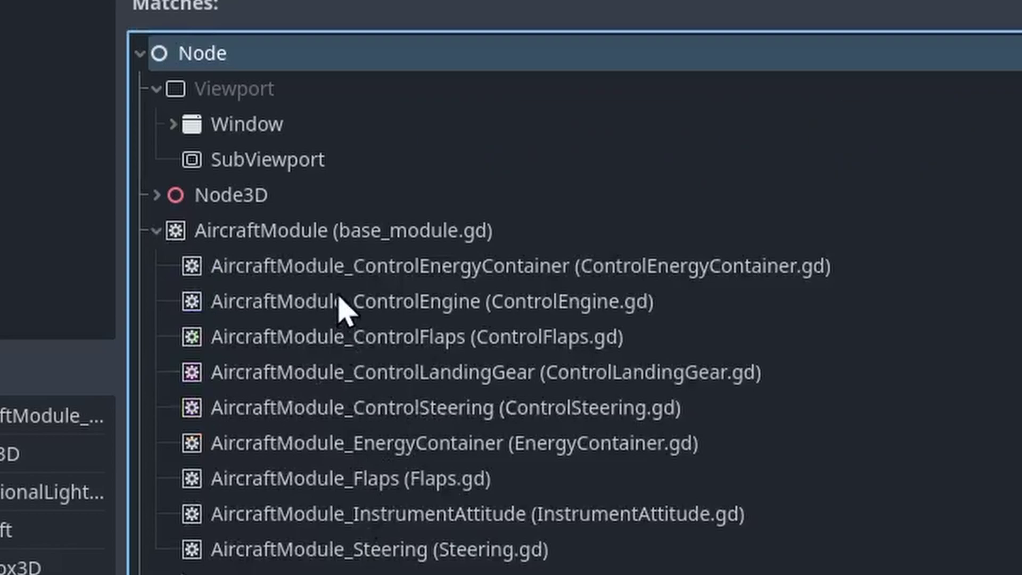
pyautogui.click(473, 301)
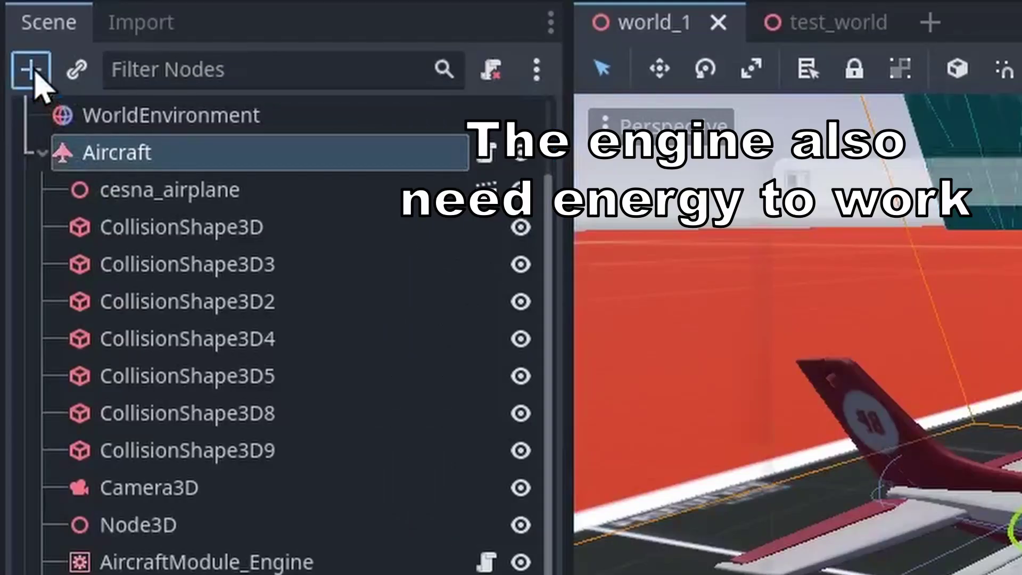
# Add AircraftModule_EnergyContainer to Aircraft, then run the game and start the engine with P.
pyautogui.click(32, 69)
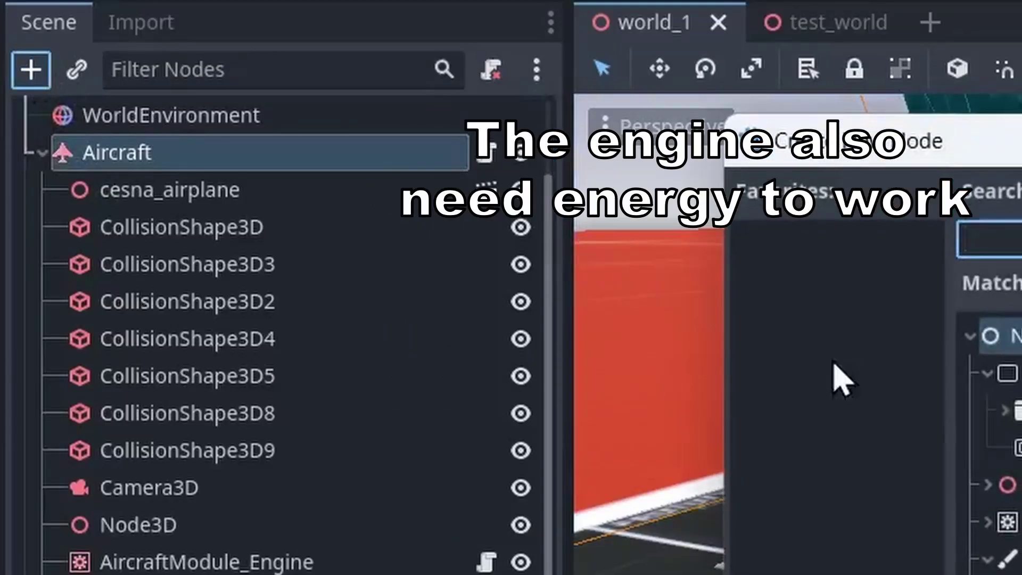
pyautogui.click(270, 400)
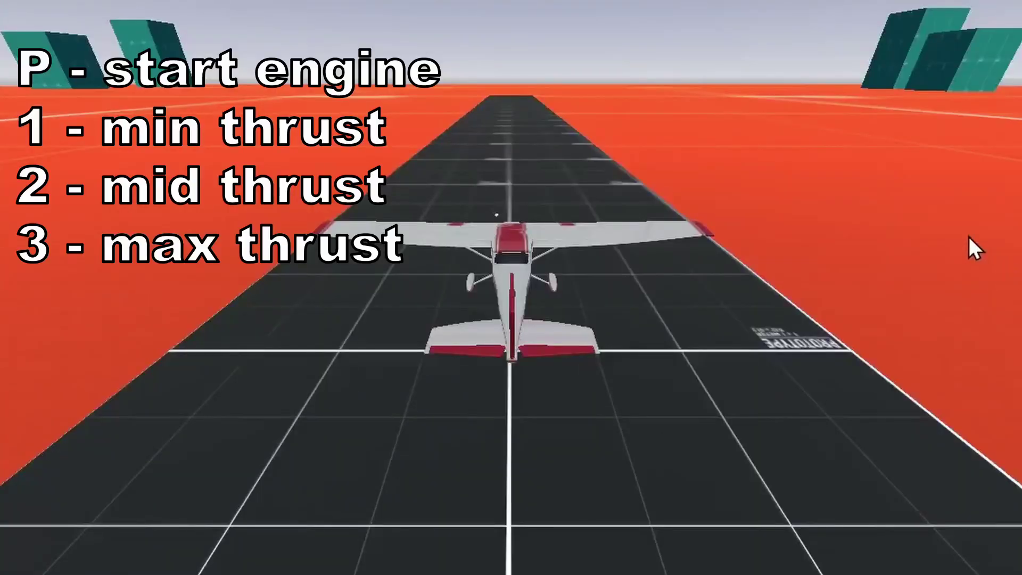
pyautogui.press('p')
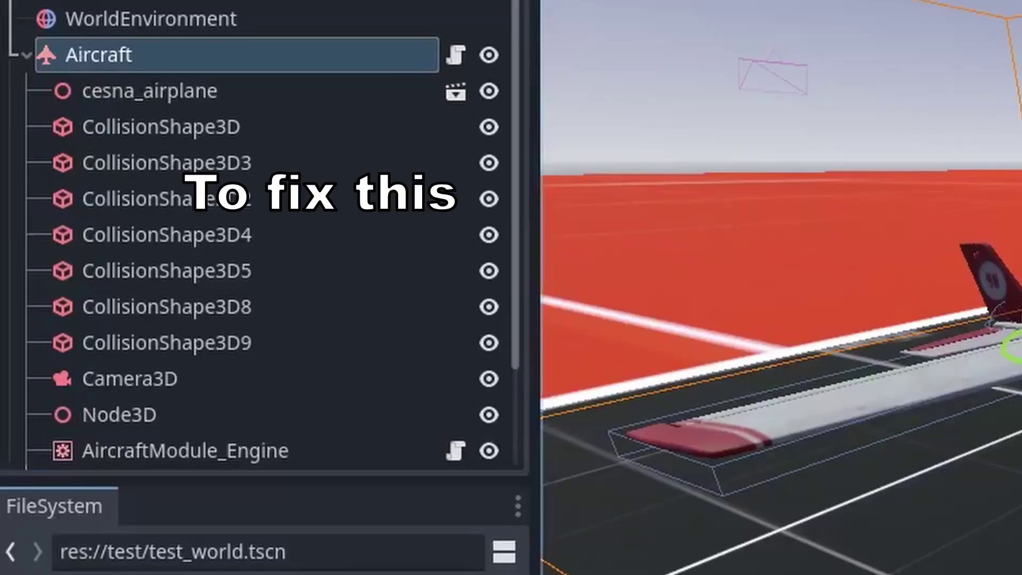
# Adjust the engine module's Power Factor and set the Aircraft's Lift Factor to 0.05.
pyautogui.scroll(-2, 130, 247)
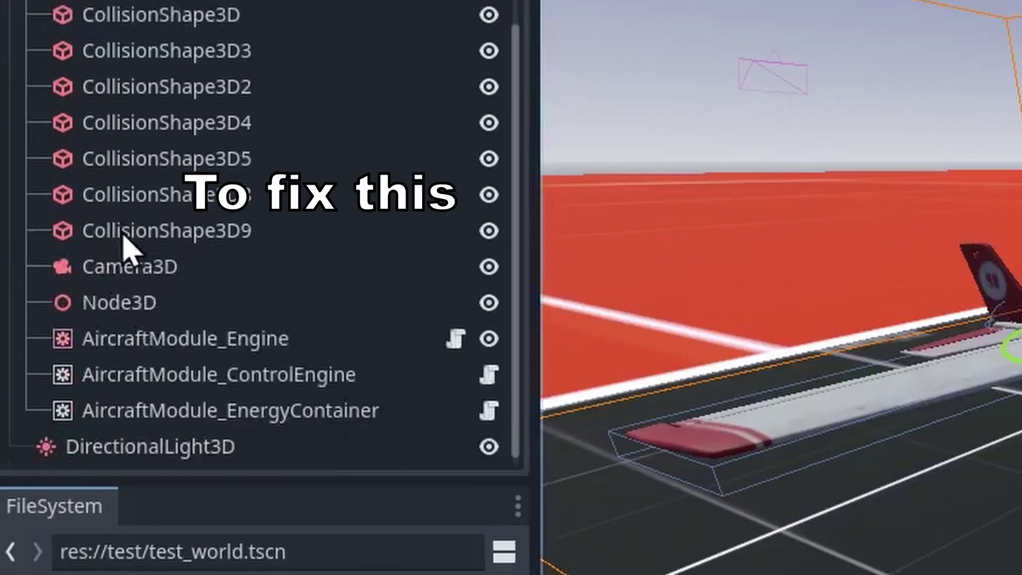
pyautogui.click(103, 341)
pyautogui.click(902, 249)
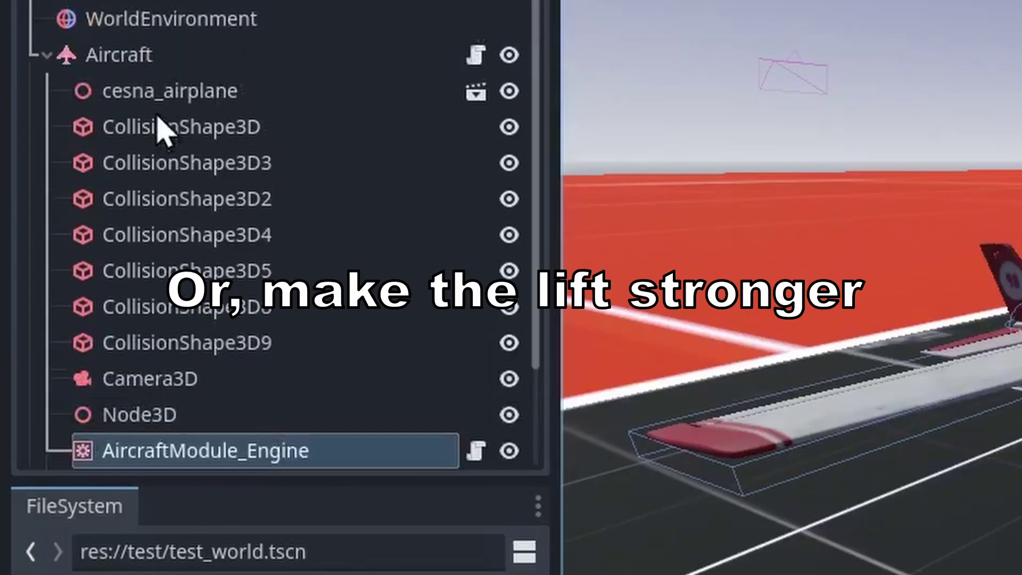
pyautogui.click(145, 62)
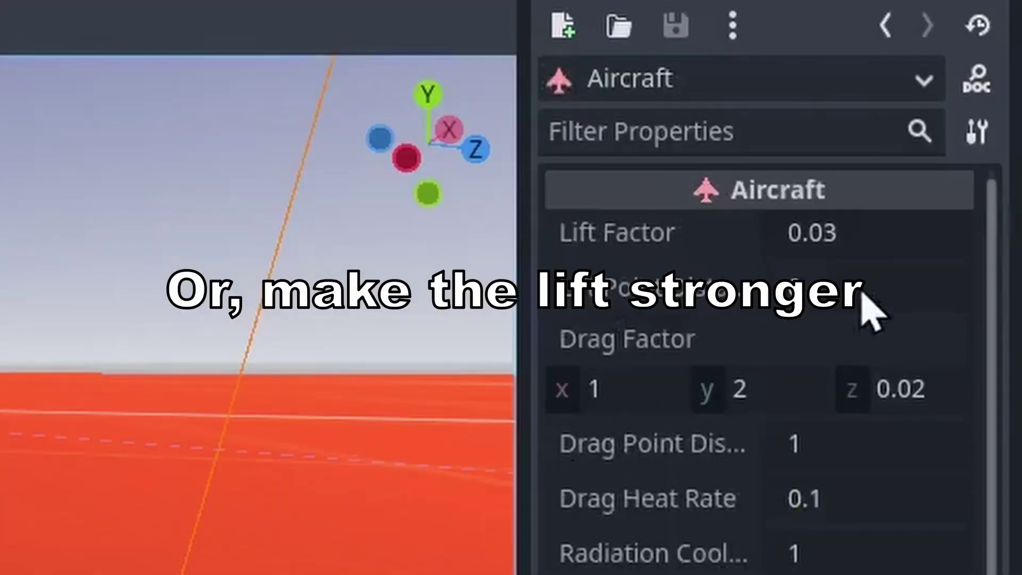
pyautogui.click(850, 238)
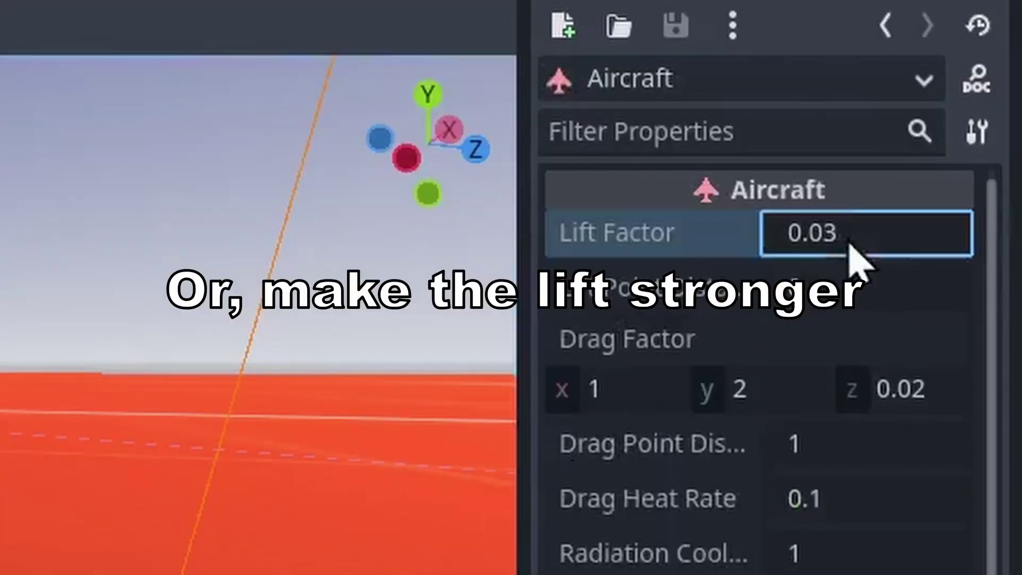
pyautogui.press('BackSpace')
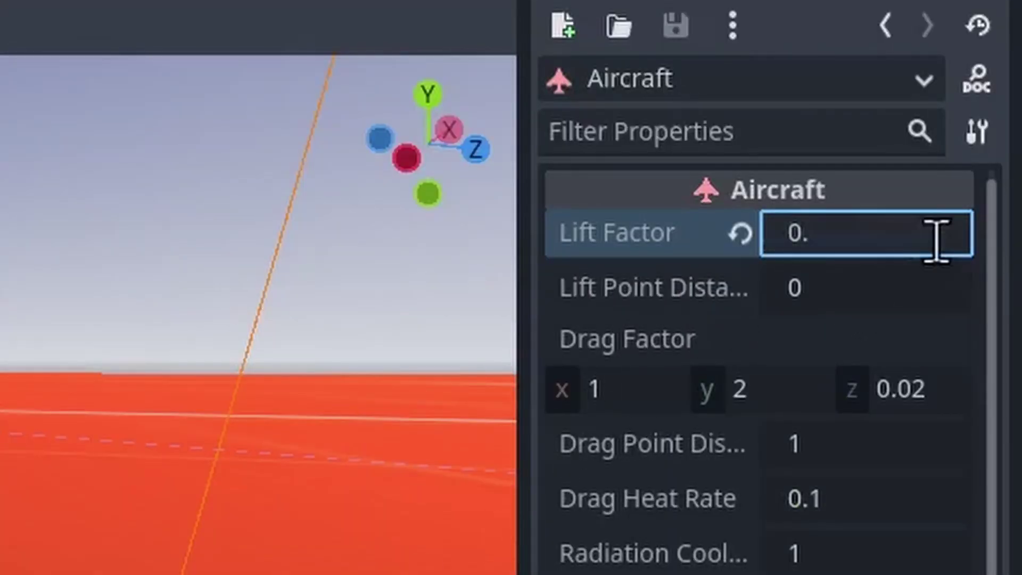
pyautogui.write('0')
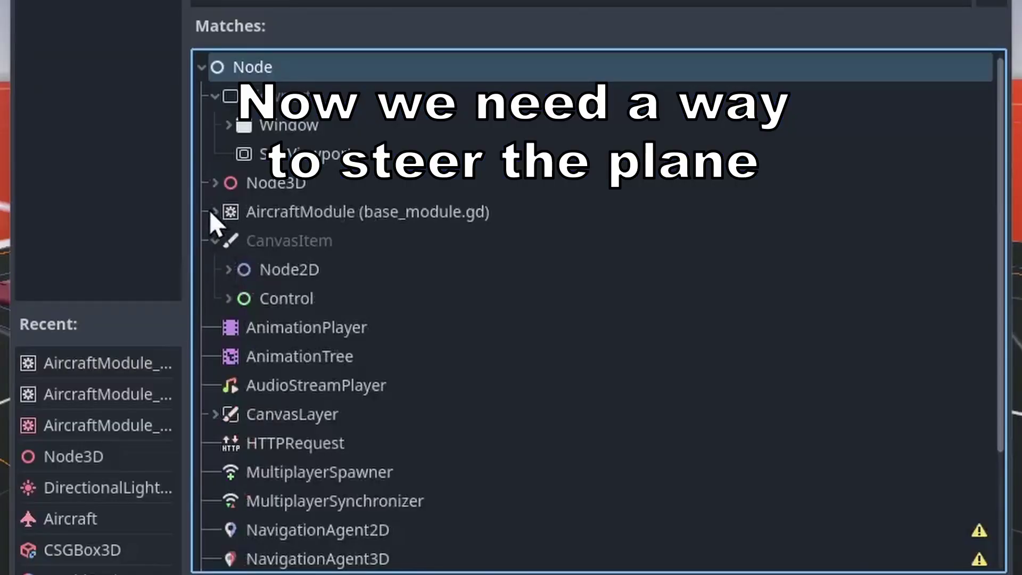
# Add AircraftModule_Steering, then fly the plane, banking left and right with A and D.
pyautogui.click(212, 211)
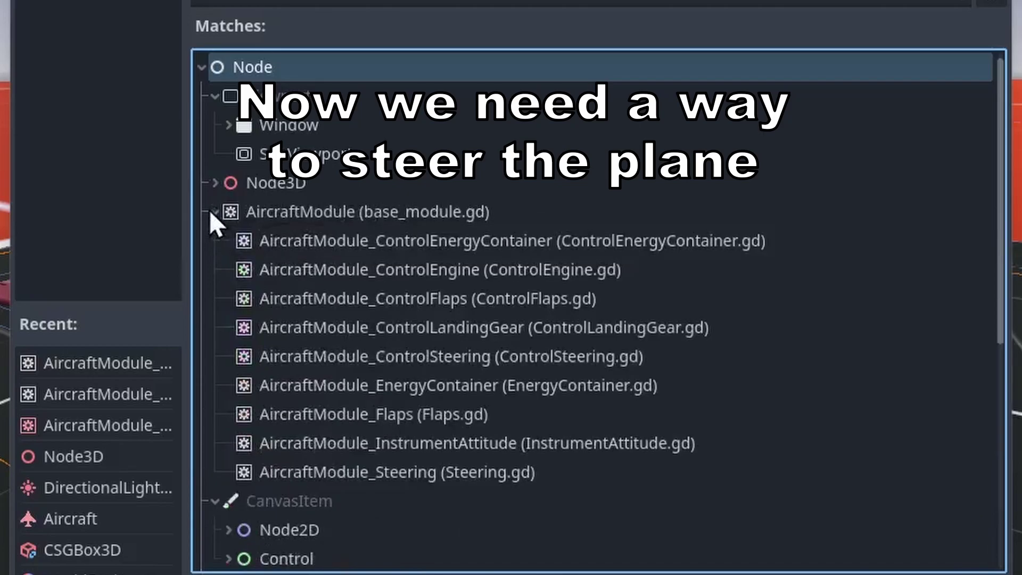
pyautogui.click(350, 478)
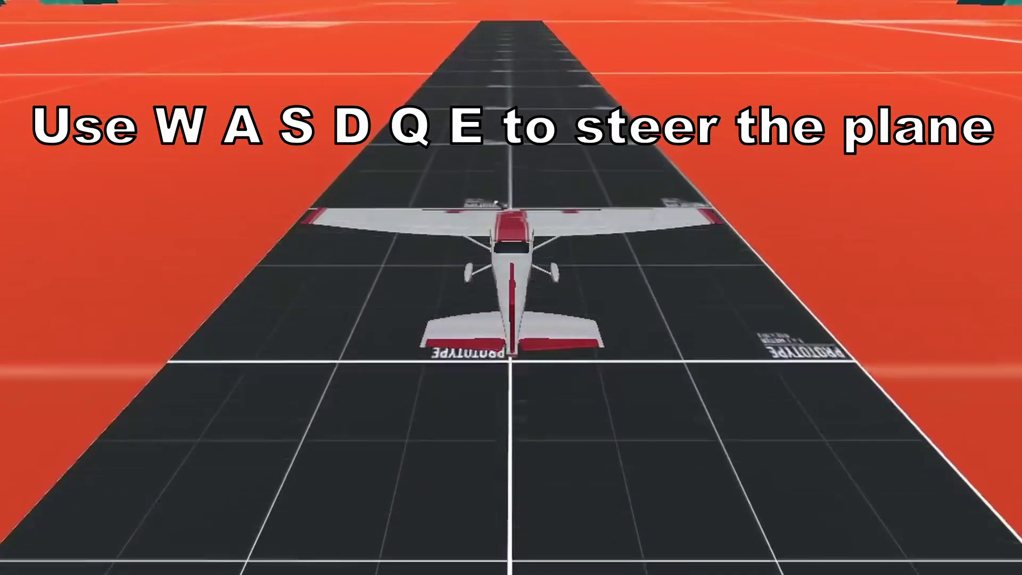
pyautogui.press('d')
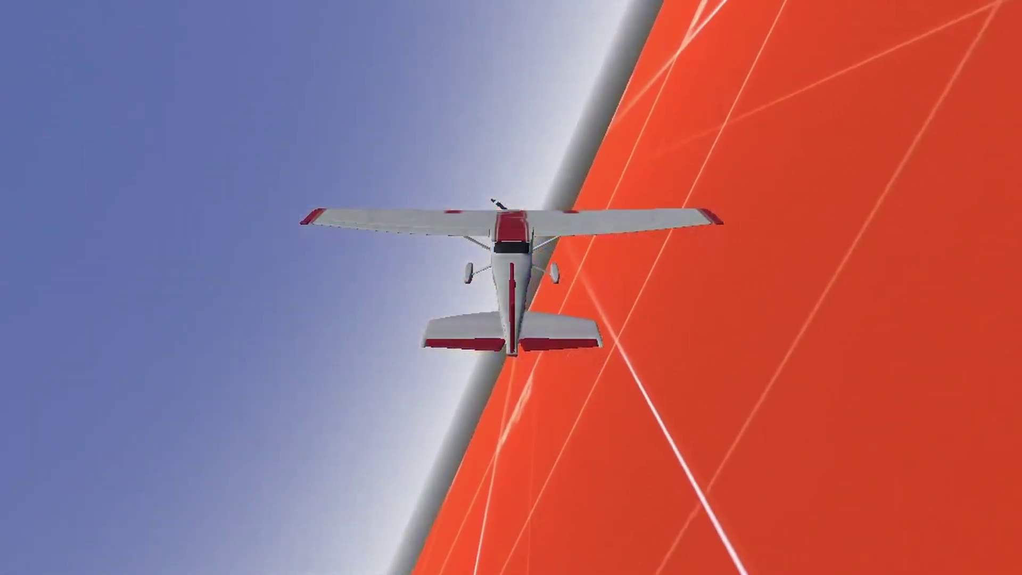
pyautogui.press('a')
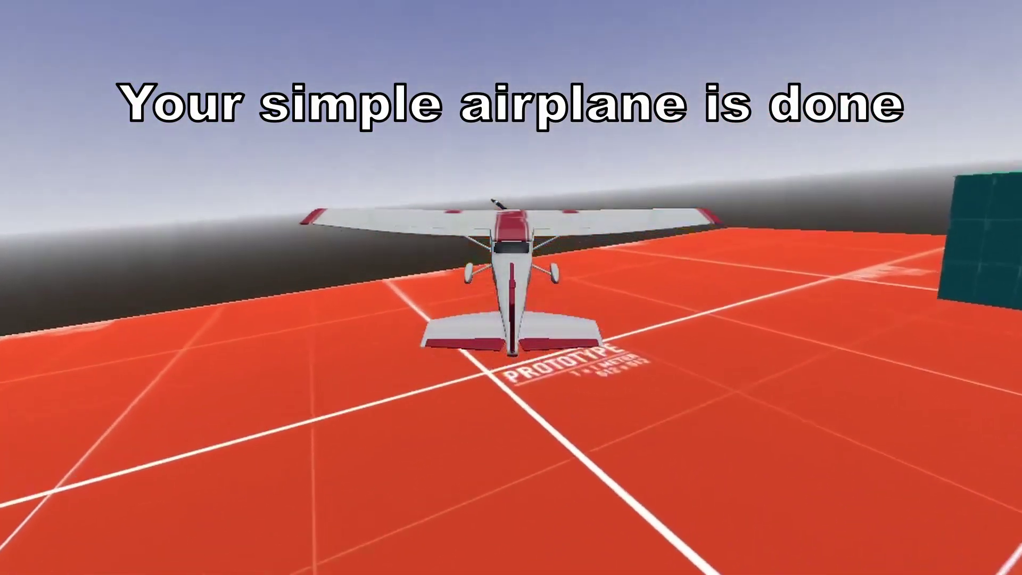
pyautogui.press('d')
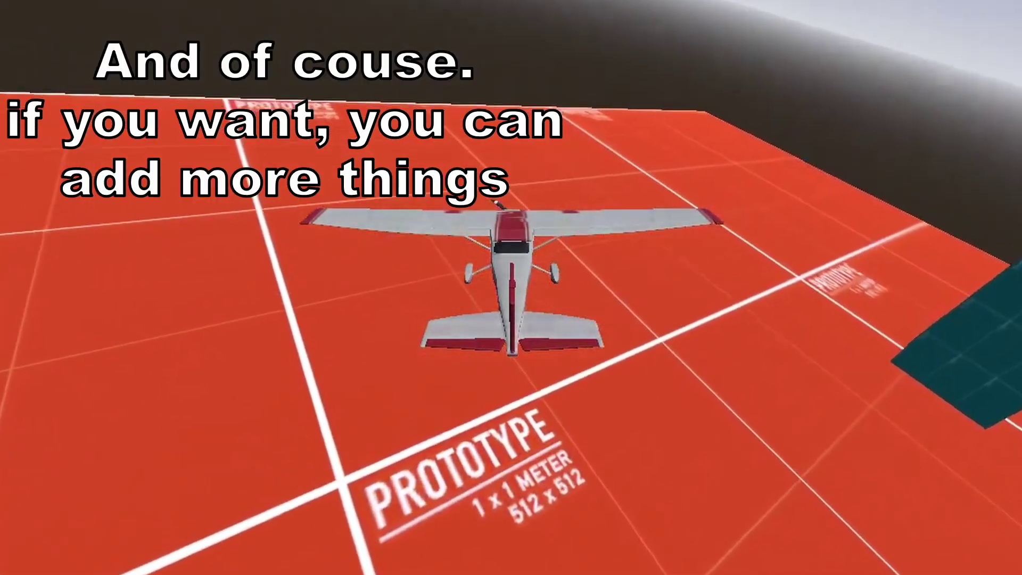
pyautogui.press('a')
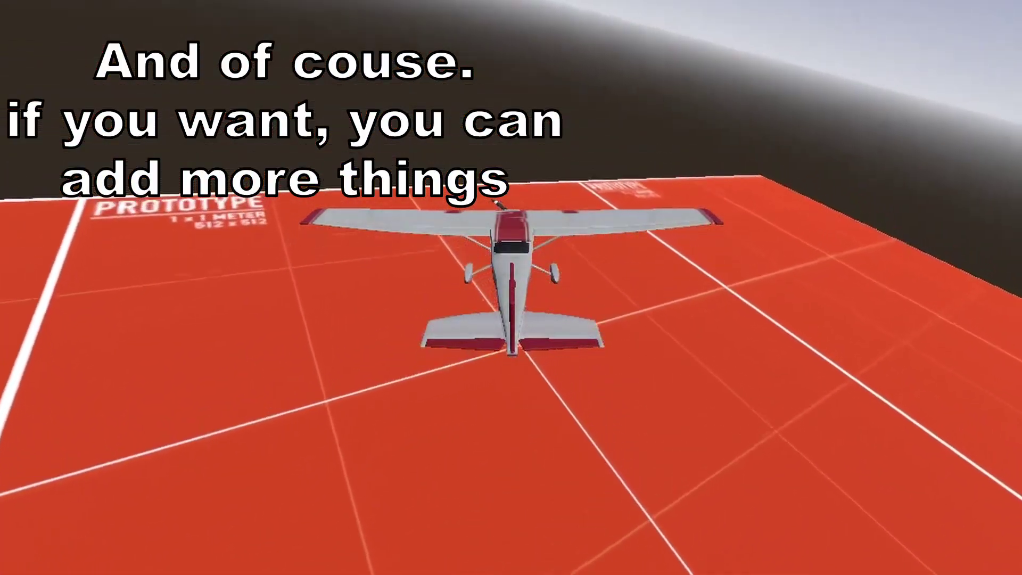
pyautogui.press('a')
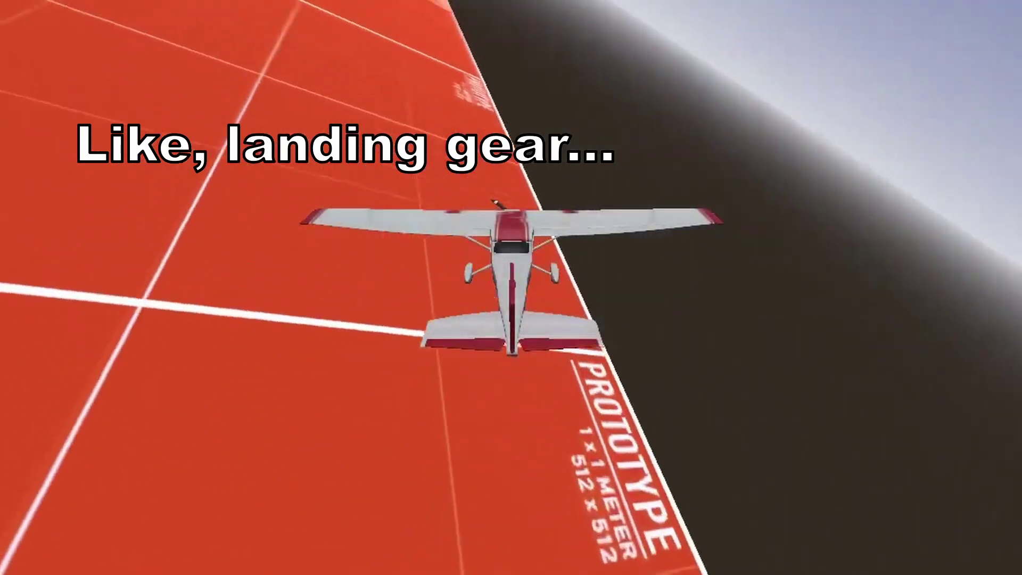
pyautogui.press('d')
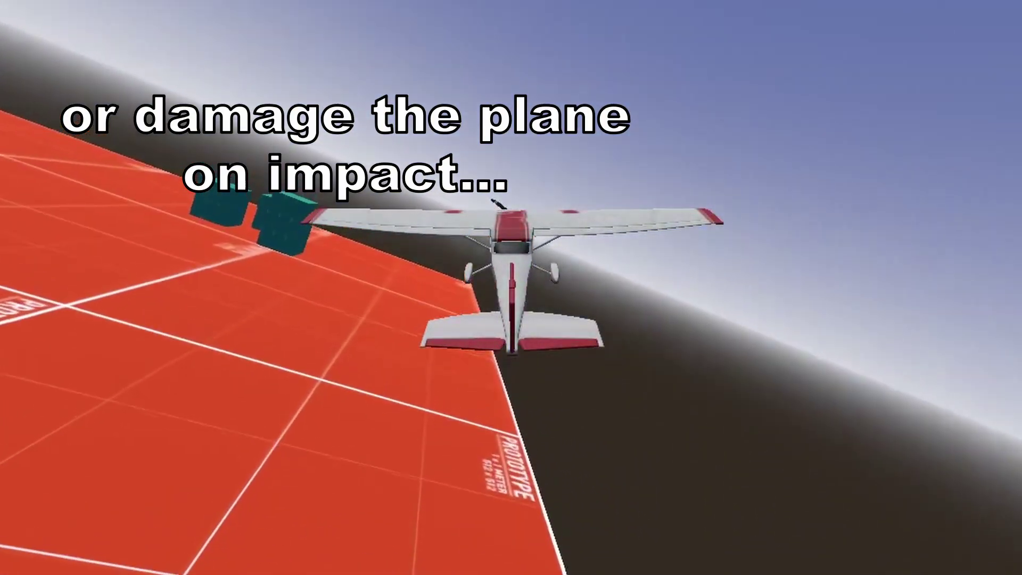
pyautogui.press('a')
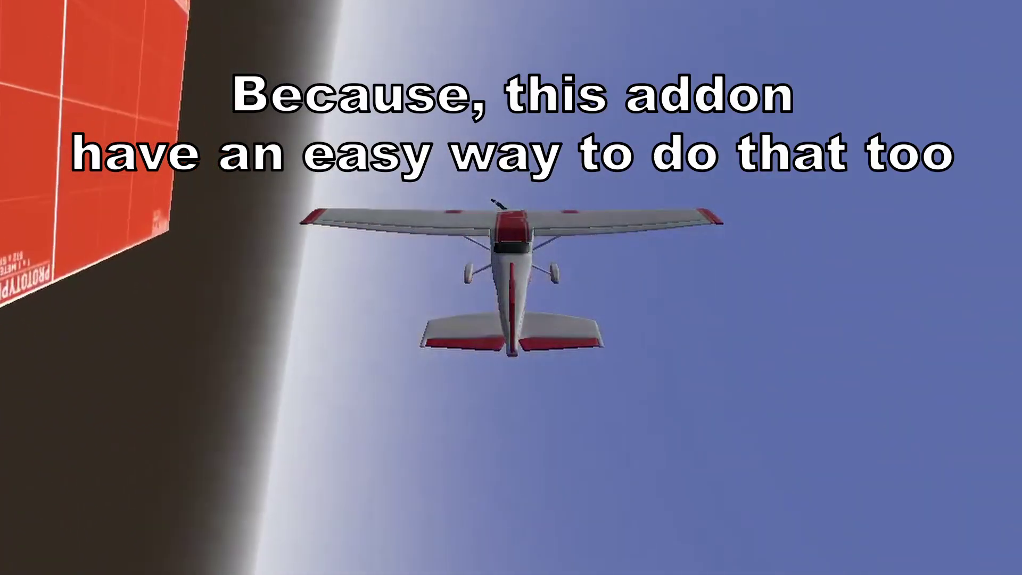
# Finish the test flight with rolls and pitch inputs, then select the 'Godot Aerodynamic Physics' README title.
pyautogui.press('d')
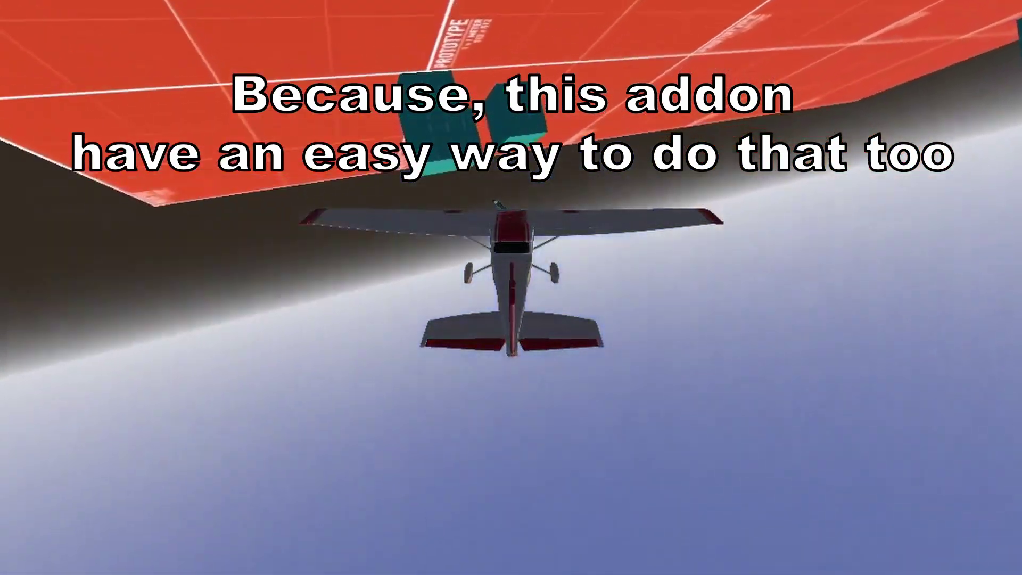
pyautogui.press('a')
pyautogui.press('s')
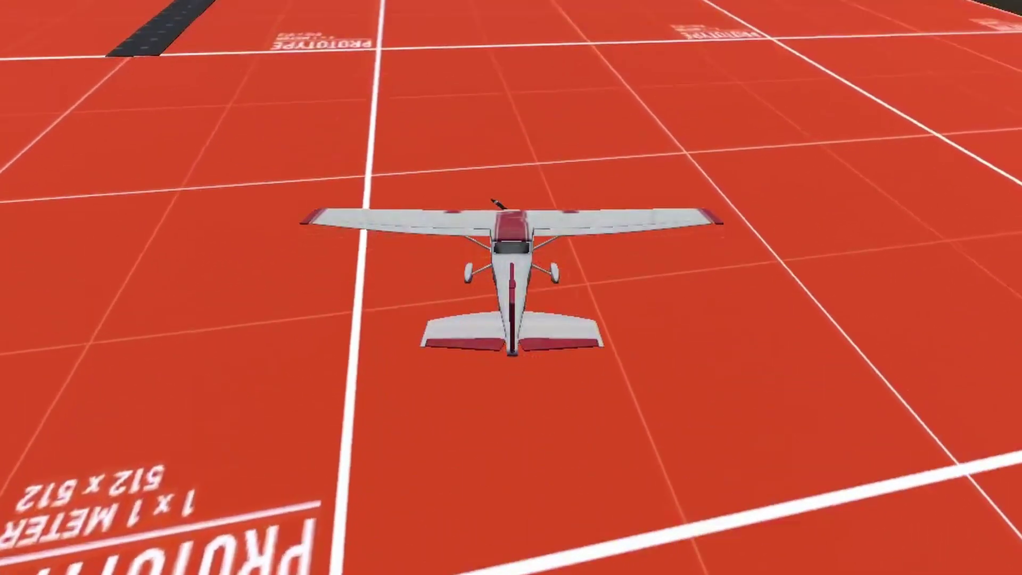
pyautogui.press('w')
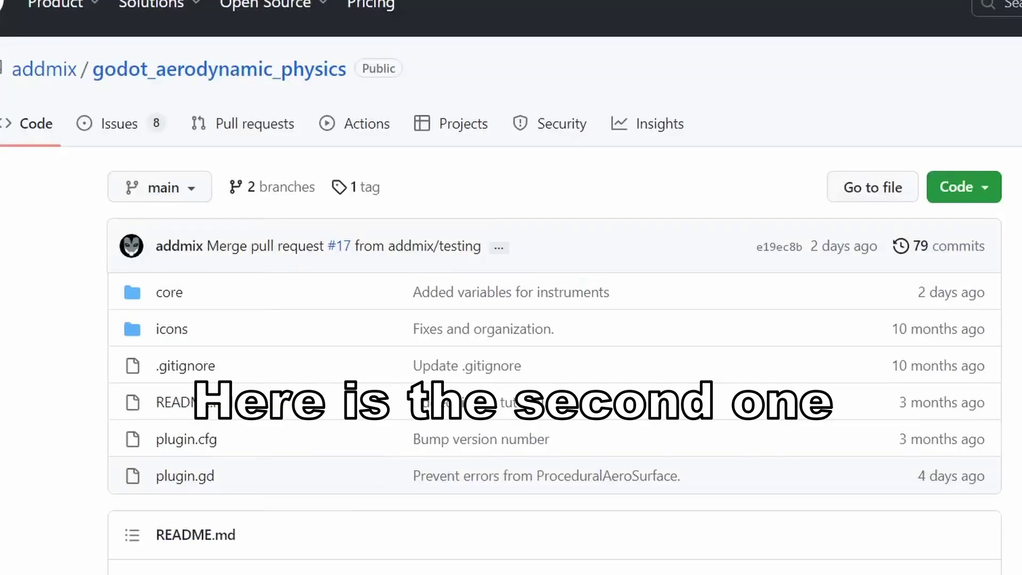
pyautogui.scroll(-3, 151, 267)
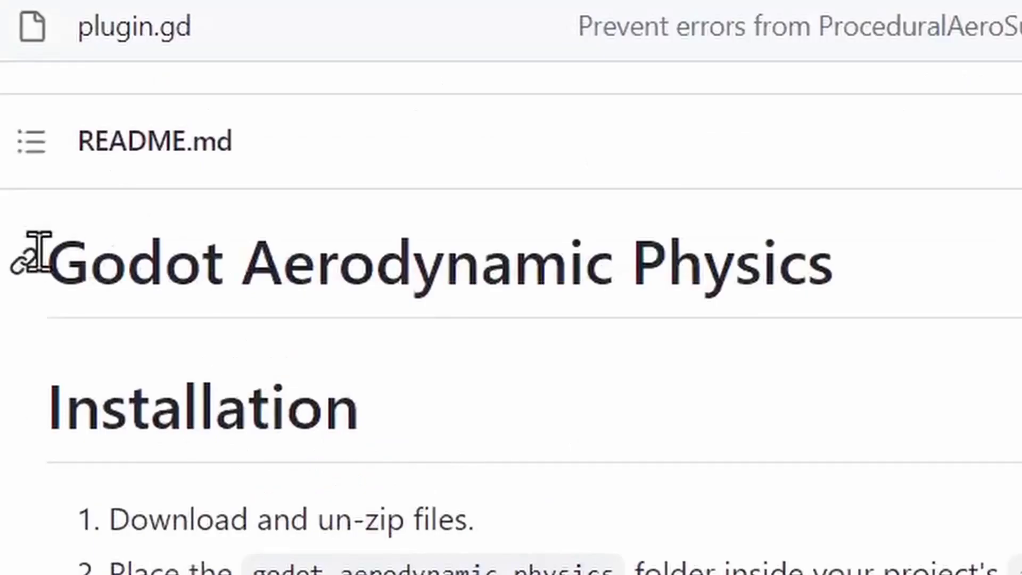
pyautogui.moveTo(53, 259); pyautogui.dragTo(884, 320)
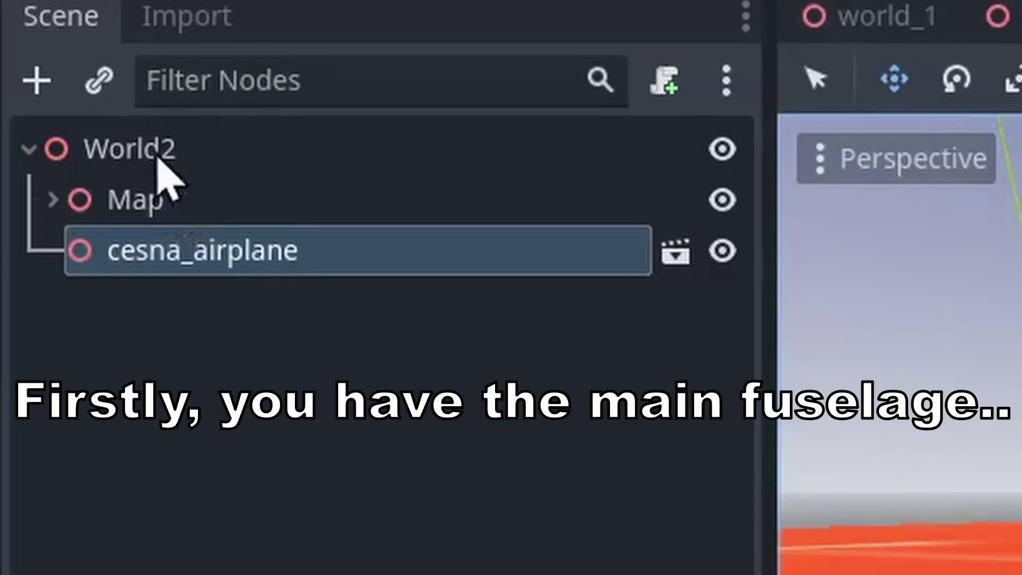
# Add an AeroBody3D under World2, turn the Cessna about 165 degrees, and run with F5.
pyautogui.click(155, 152)
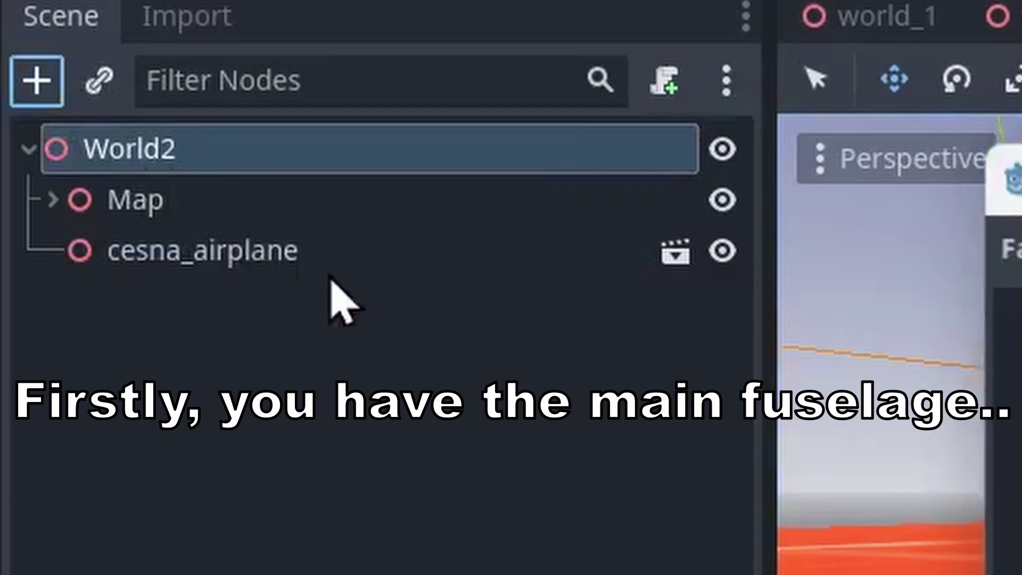
pyautogui.hotkey('ctrl', 'a')
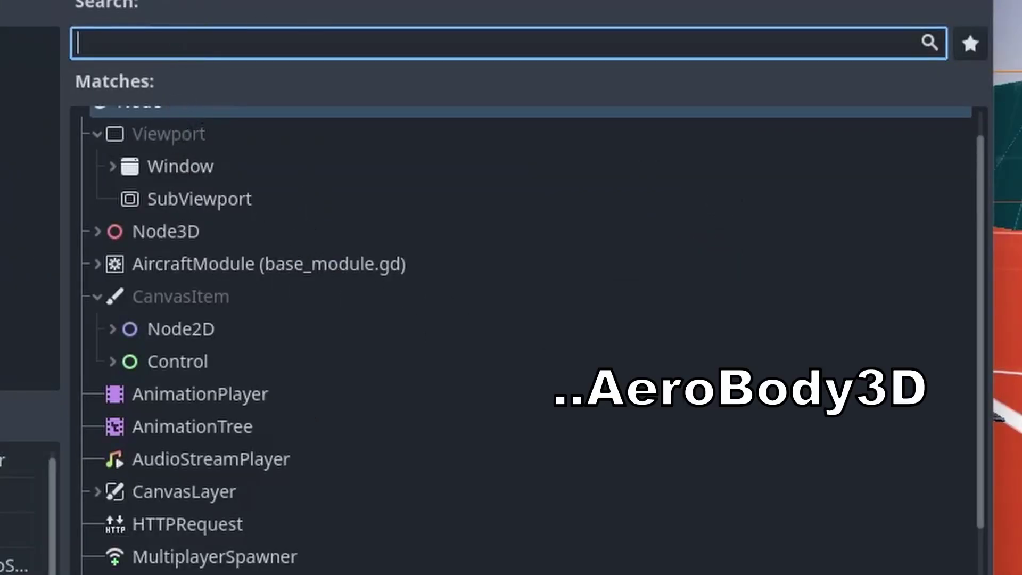
pyautogui.write('aero')
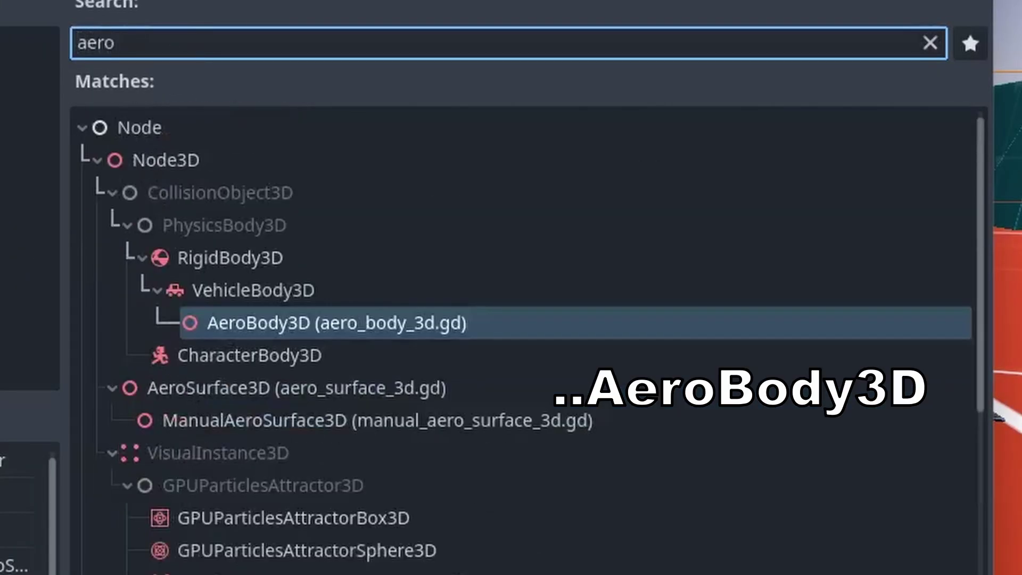
pyautogui.click(252, 336)
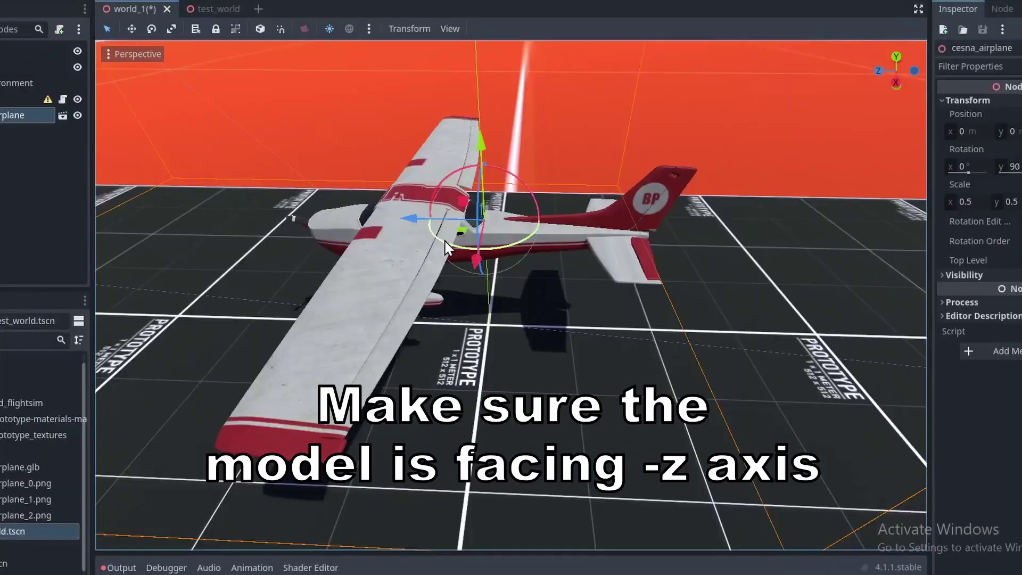
pyautogui.moveTo(535, 221); pyautogui.dragTo(729, 102)
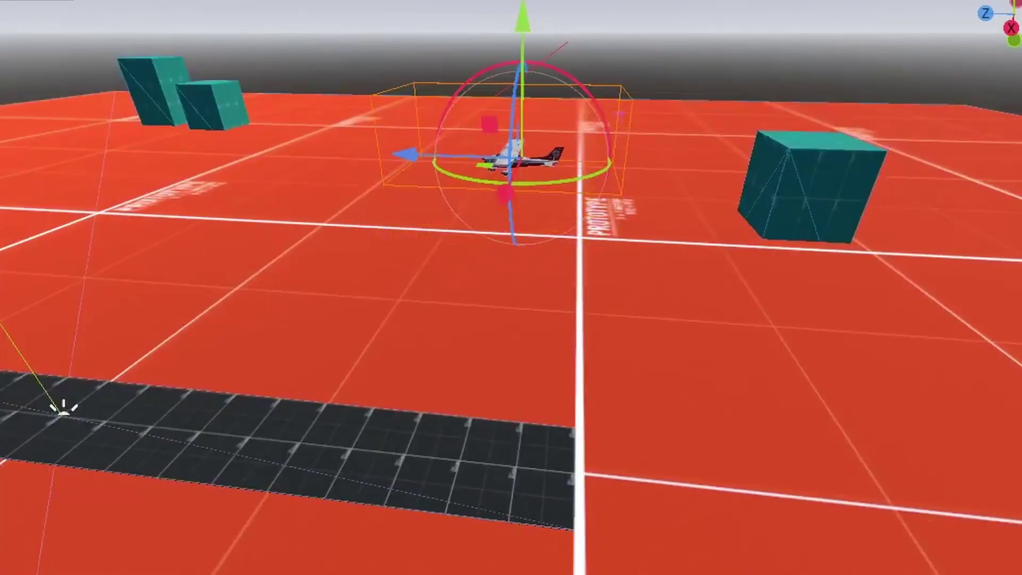
pyautogui.press('F5')
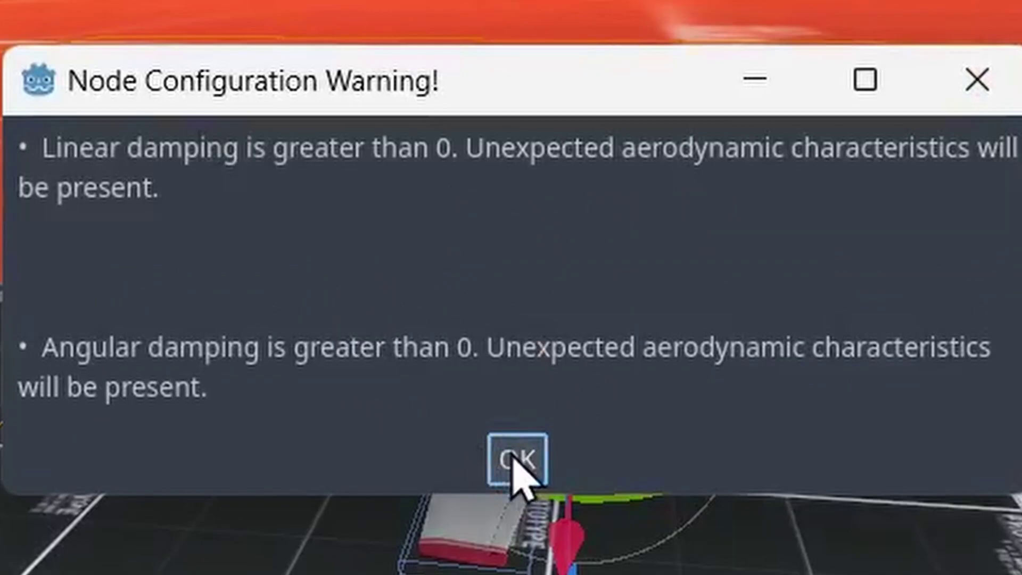
# Dismiss the damping warning and set the AeroBody3D's linear and angular Damp Mode to Replace.
pyautogui.click(515, 460)
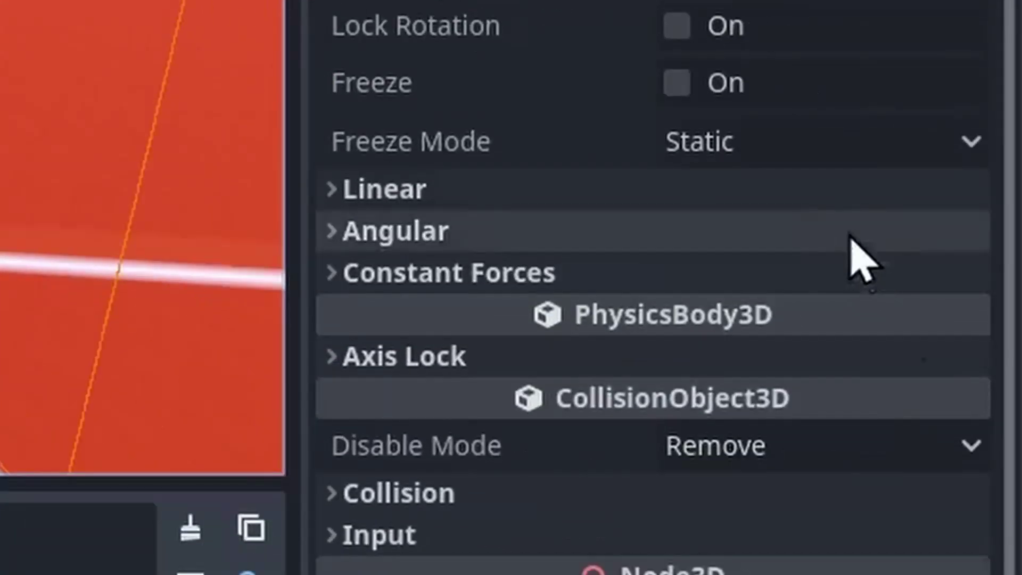
pyautogui.click(766, 201)
pyautogui.click(871, 348)
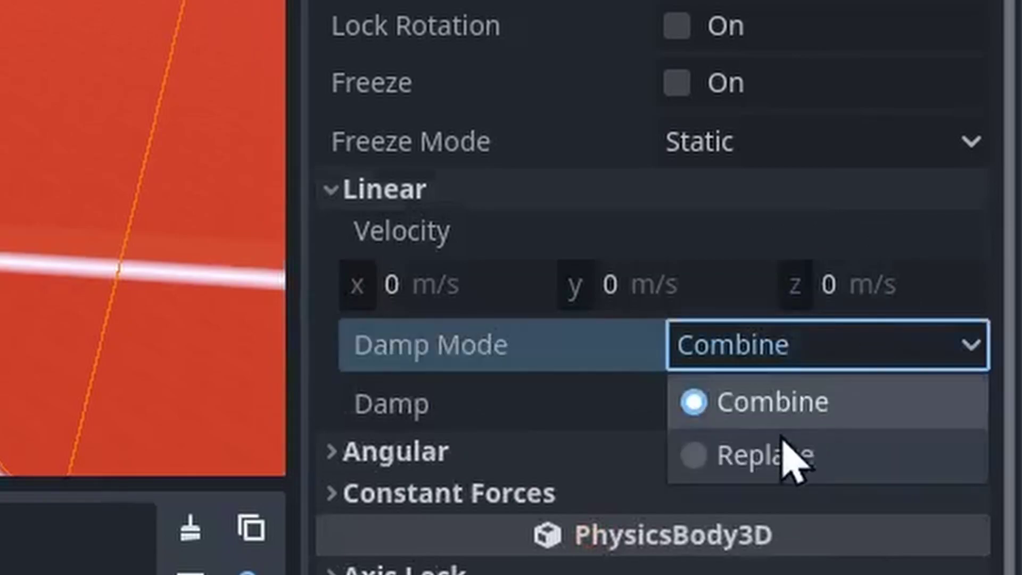
pyautogui.click(785, 453)
pyautogui.scroll(-4, 703, 315)
pyautogui.click(703, 269)
pyautogui.scroll(-1, 703, 270)
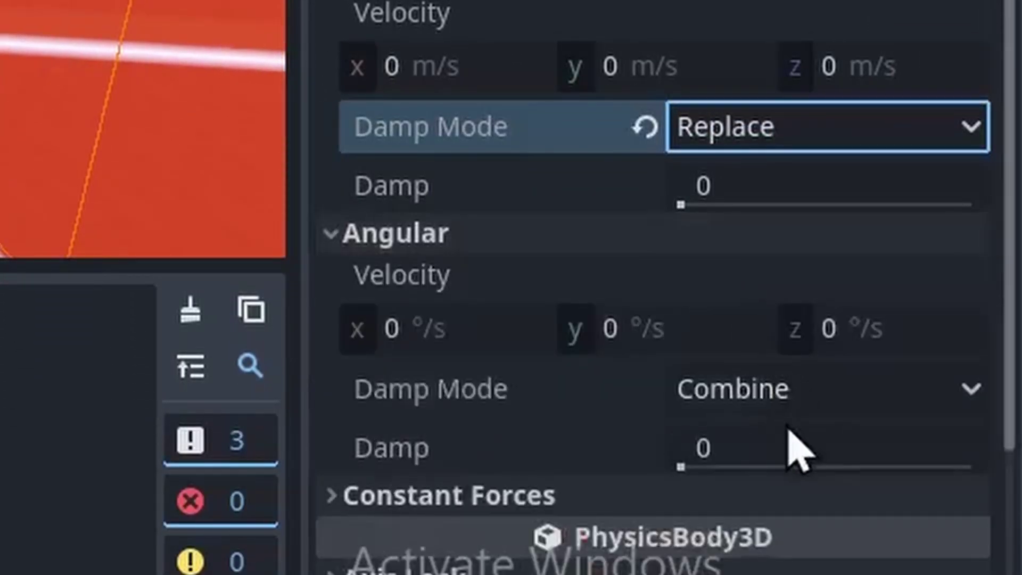
pyautogui.click(793, 394)
pyautogui.click(790, 495)
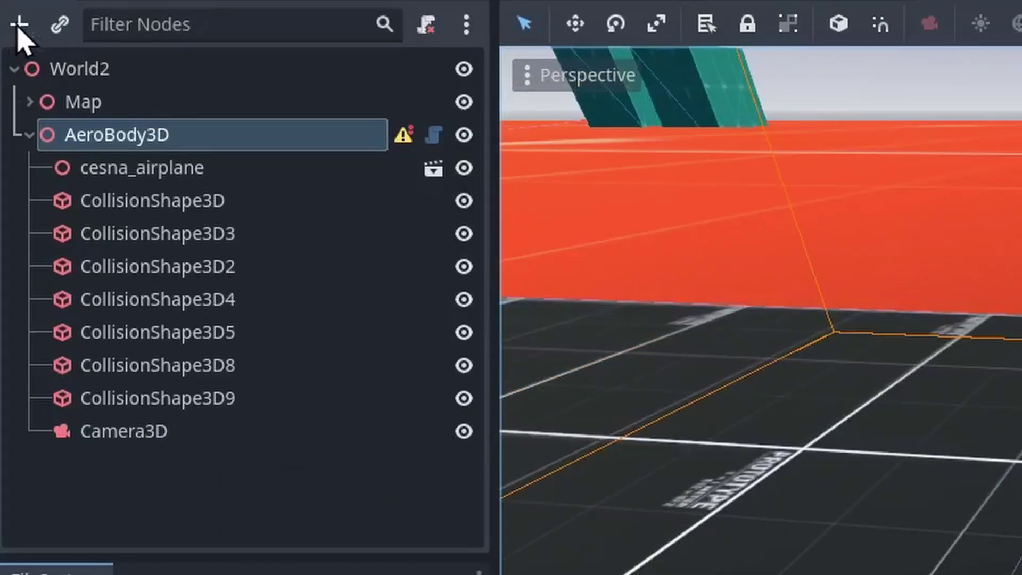
# Add a ManualAeroSurface3D node as a child of AeroBody3D.
pyautogui.click(18, 26)
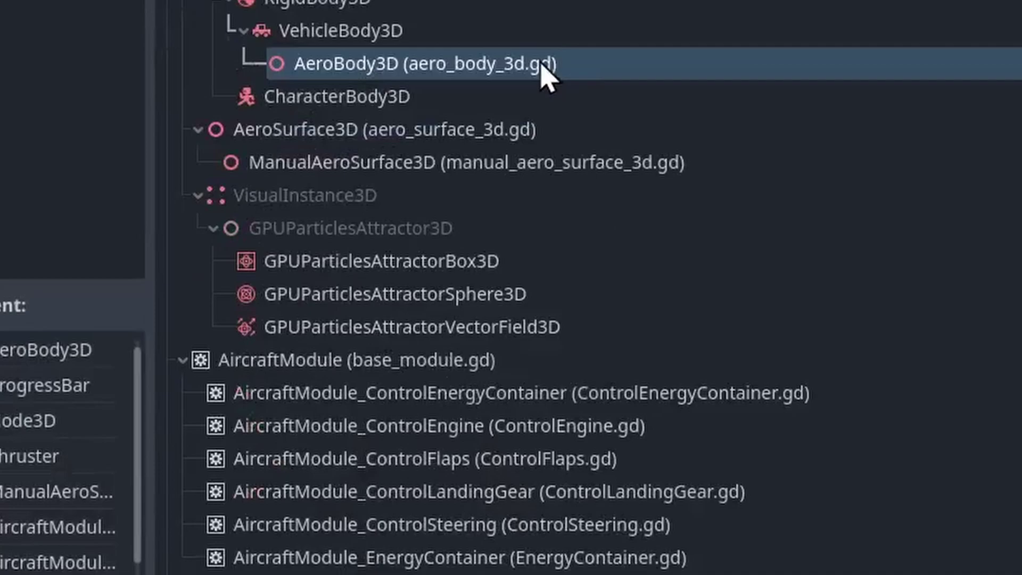
pyautogui.scroll(3, 527, 64)
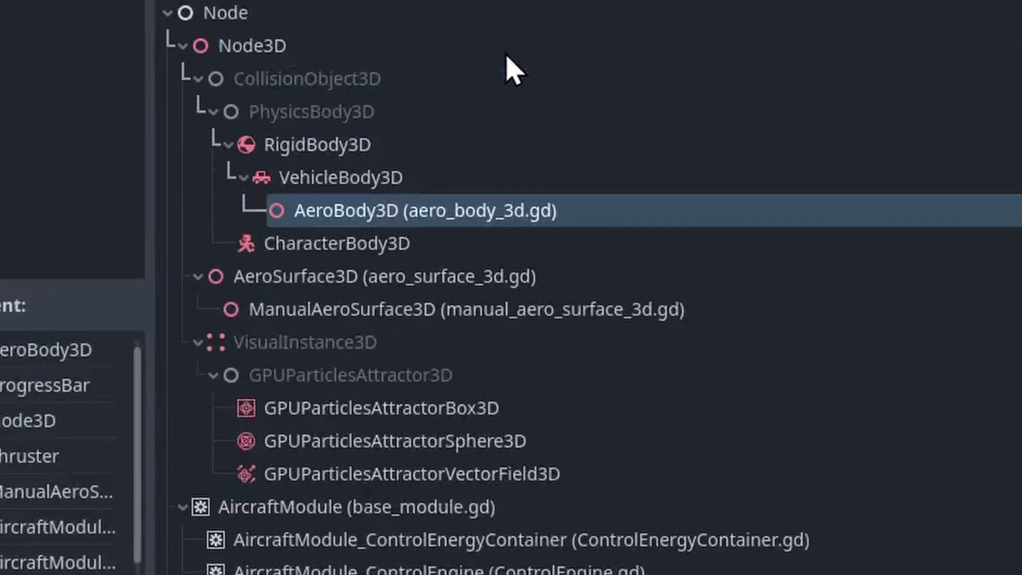
pyautogui.scroll(-2, 349, 158)
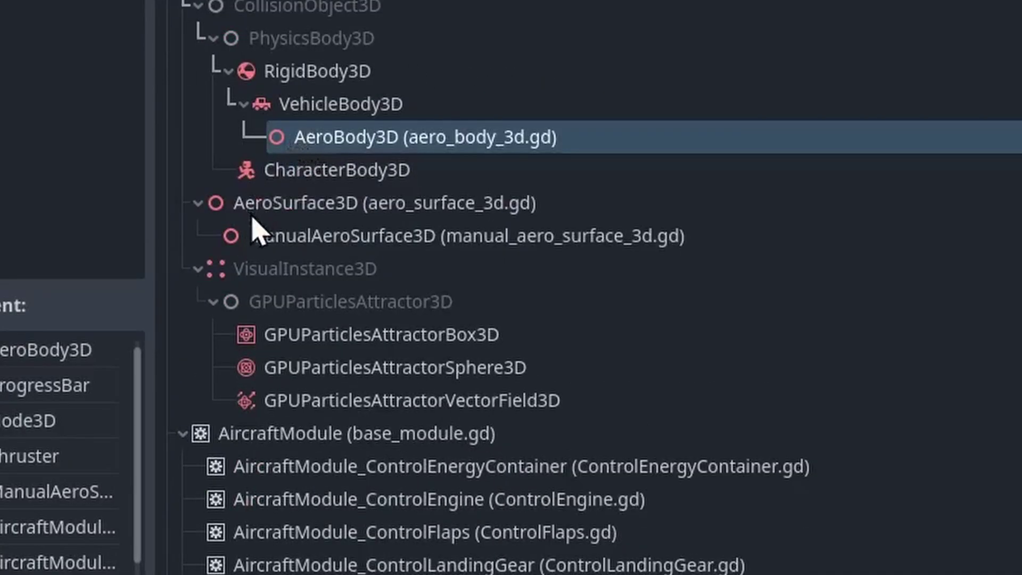
pyautogui.click(291, 238)
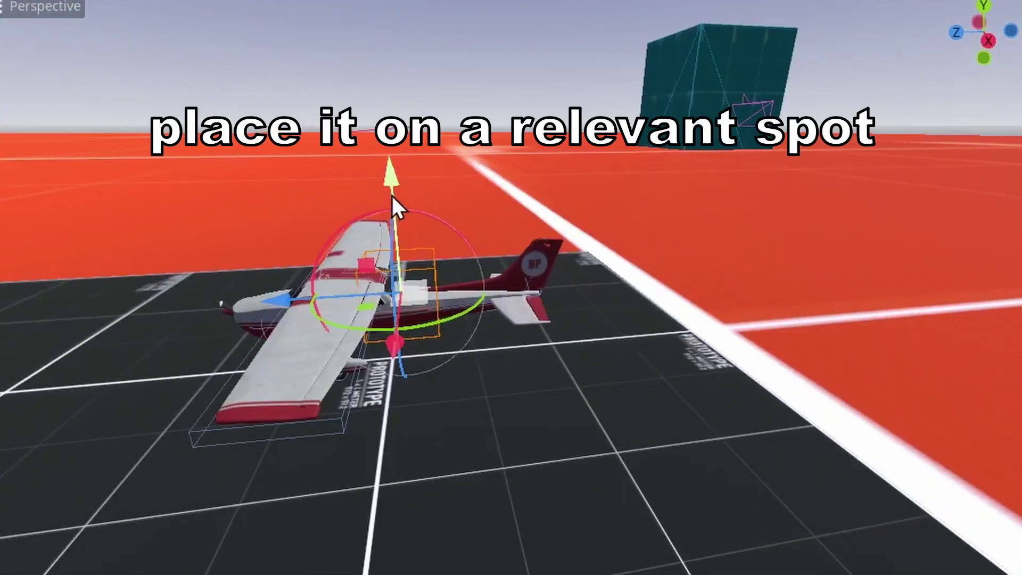
# Move the aero surface onto the wing and widen its wing profile span to 6.5.
pyautogui.moveTo(391, 196); pyautogui.dragTo(393, 98)
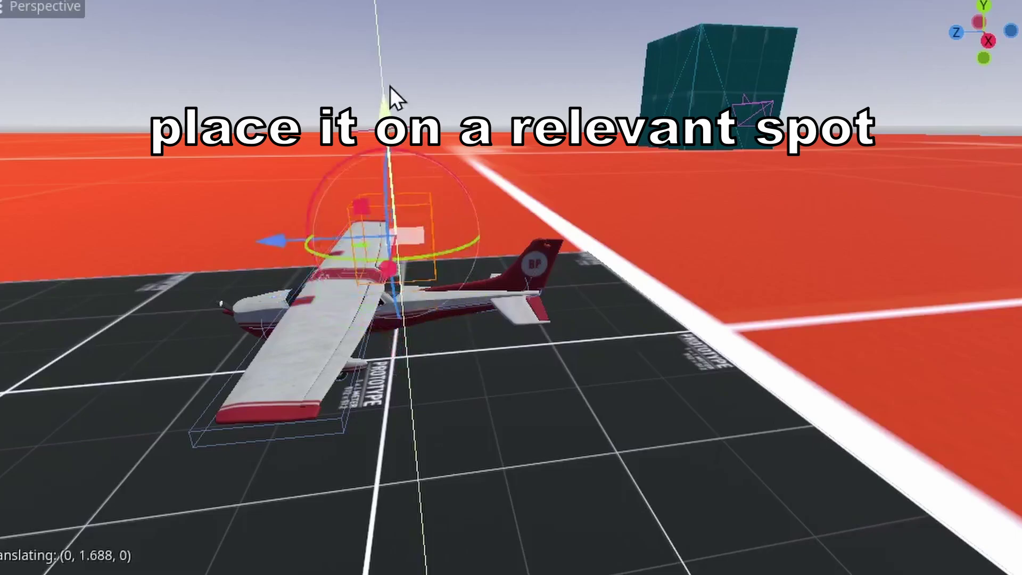
pyautogui.moveTo(436, 215); pyautogui.dragTo(426, 319, button='right')
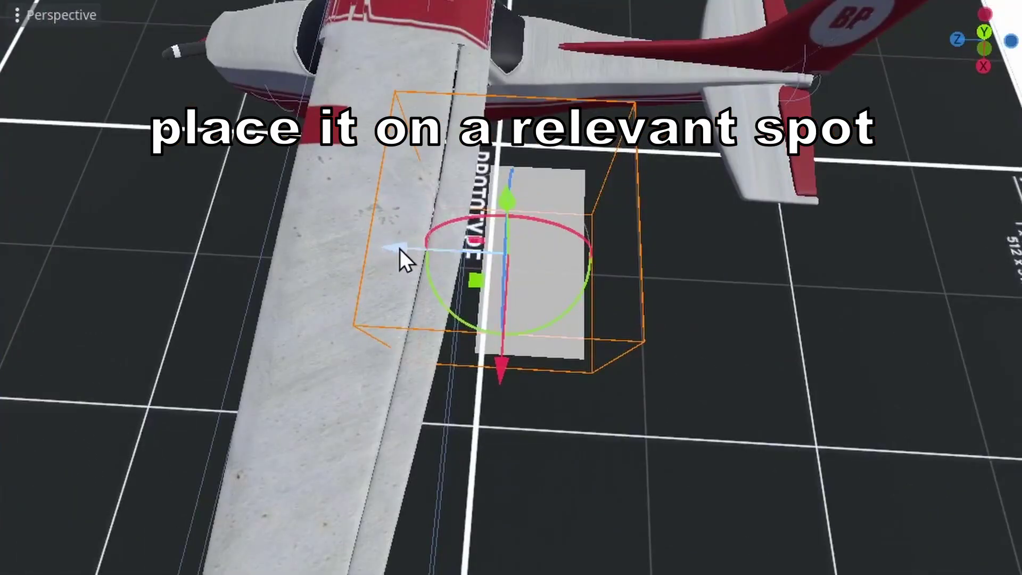
pyautogui.moveTo(402, 253); pyautogui.dragTo(211, 202)
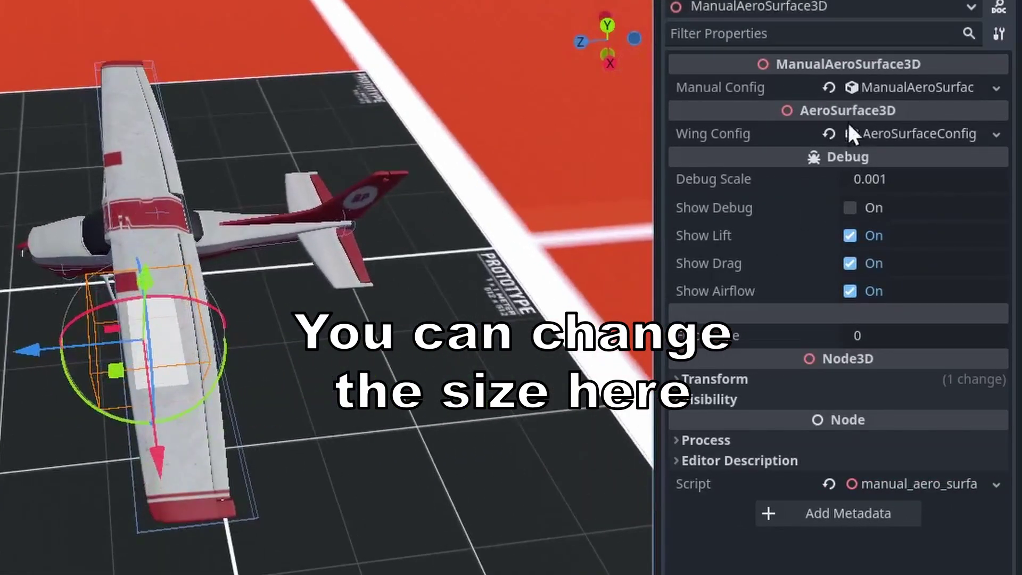
pyautogui.click(911, 134)
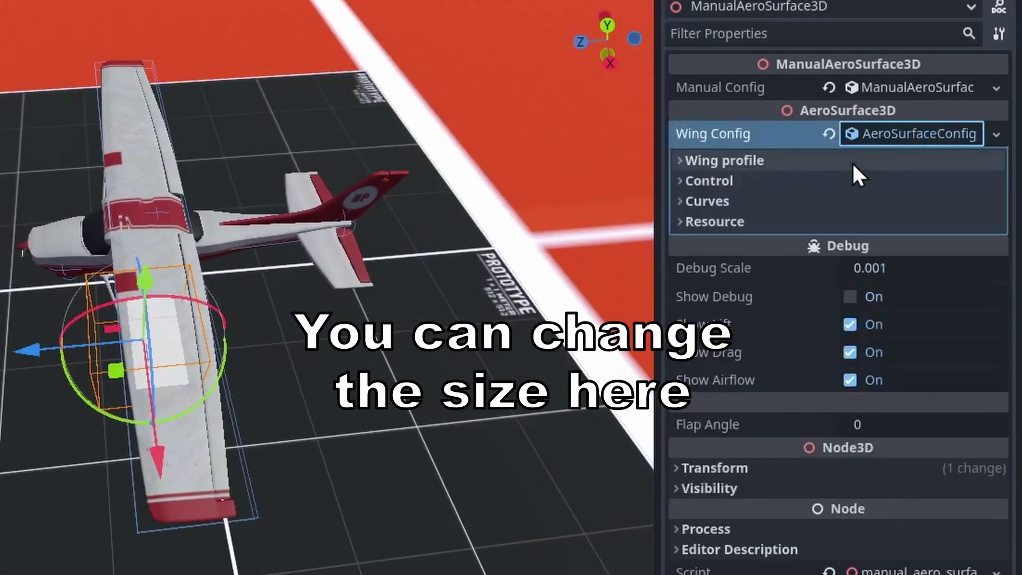
pyautogui.click(852, 161)
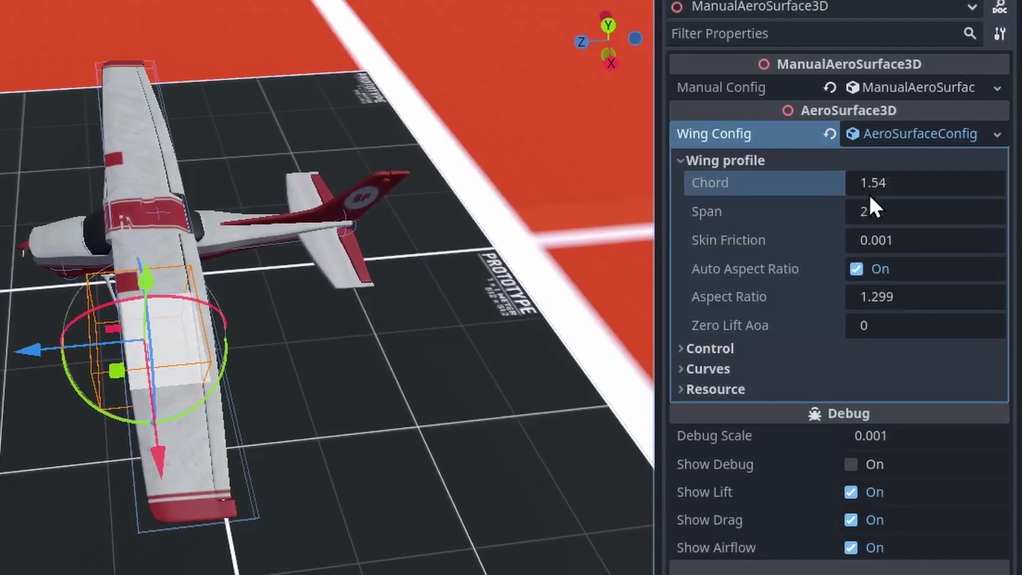
pyautogui.moveTo(869, 209); pyautogui.dragTo(916, 209)
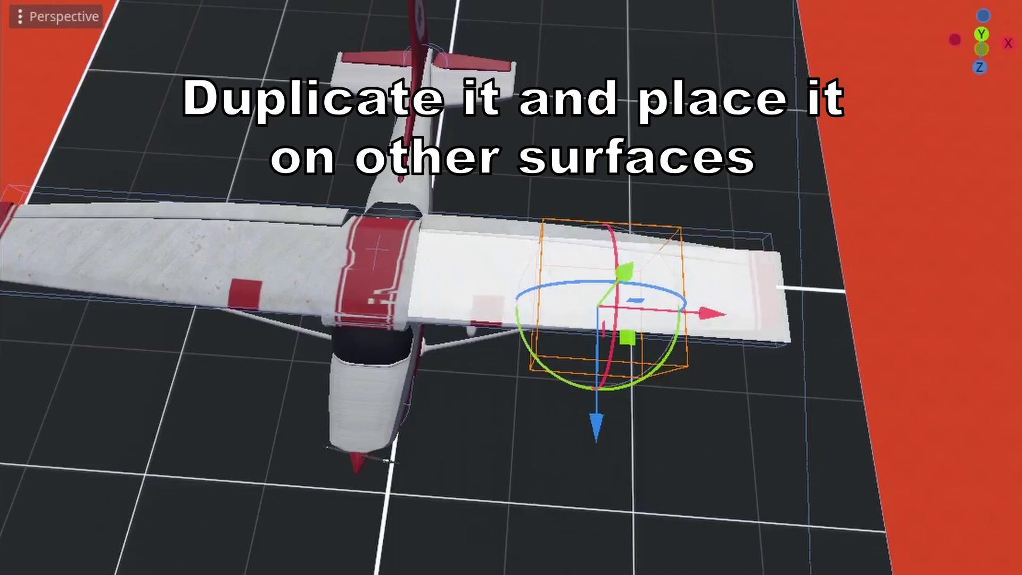
# Duplicate the wing aero surface and mirror the copy's x position onto the opposite wing.
pyautogui.press('Home')
pyautogui.press('Delete')
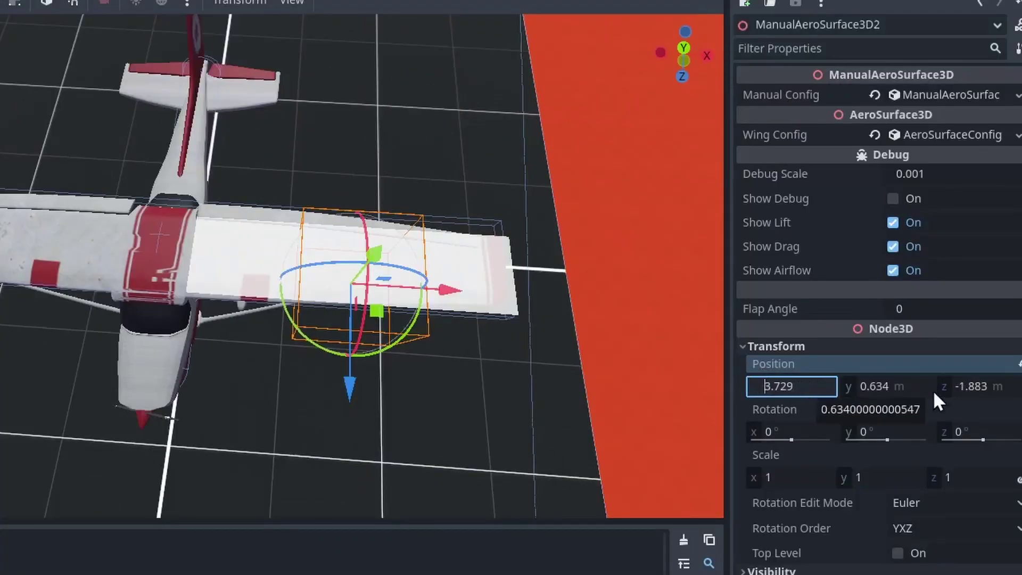
pyautogui.press('Return')
pyautogui.moveTo(391, 245)
pyautogui.mouseDown(button='middle')
pyautogui.moveTo(229, 330)
pyautogui.moveTo(133, 341)
pyautogui.mouseUp(button='middle')
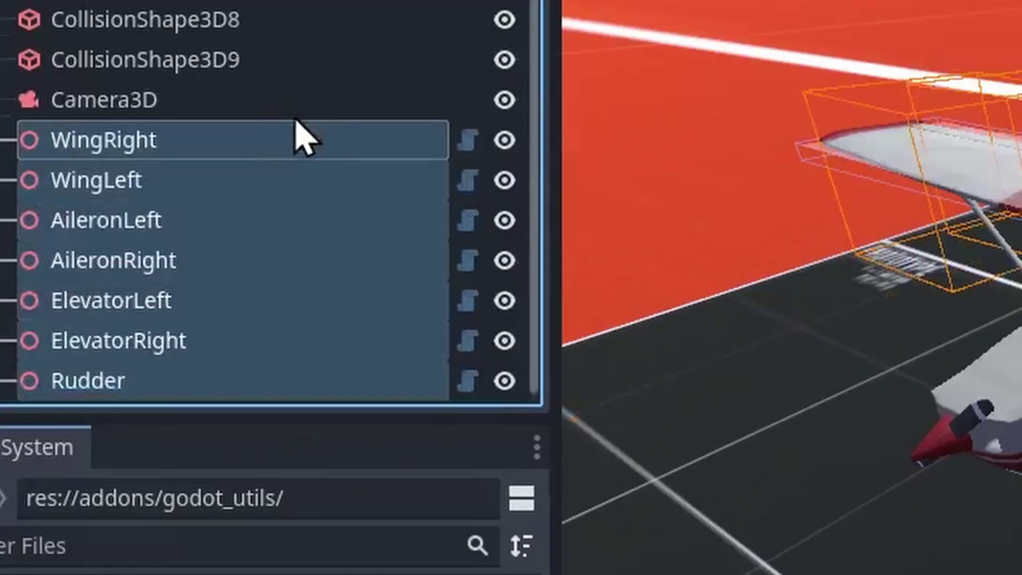
pyautogui.click(308, 134)
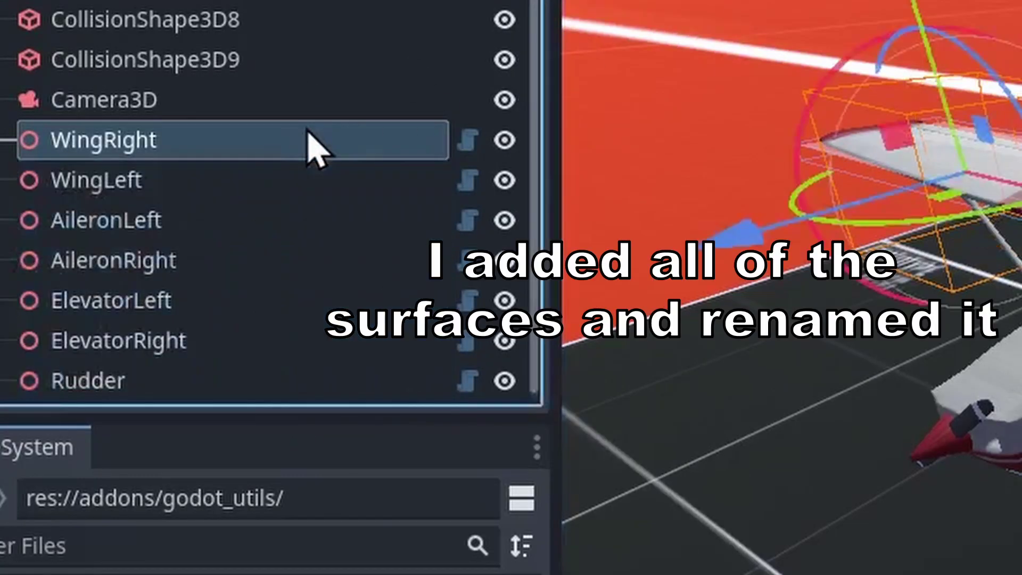
pyautogui.moveTo(693, 426); pyautogui.dragTo(772, 373, button='middle')
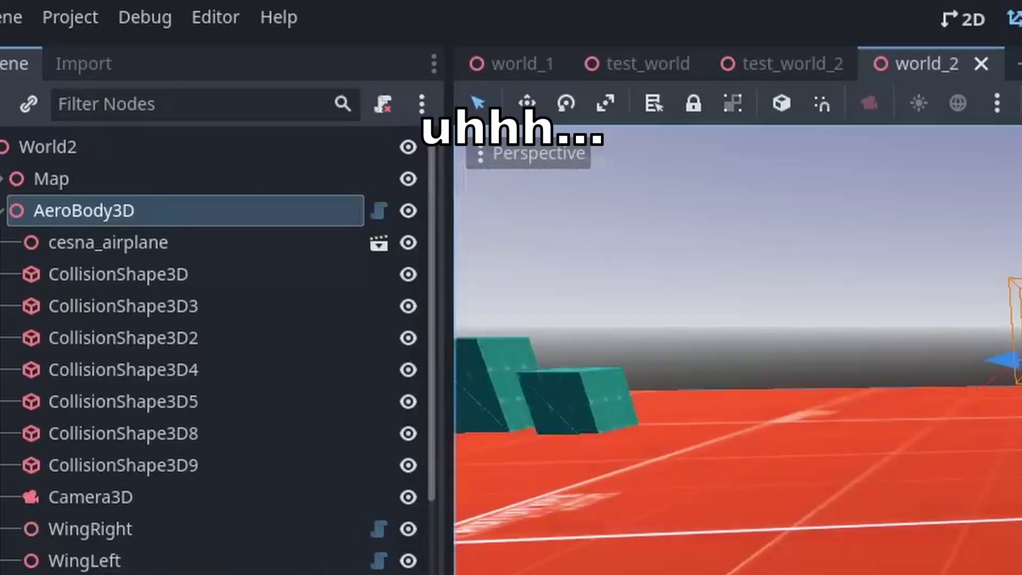
# In Project Settings under Physics > 3D, set Aerodynamics Substeps to 5.
pyautogui.click(82, 21)
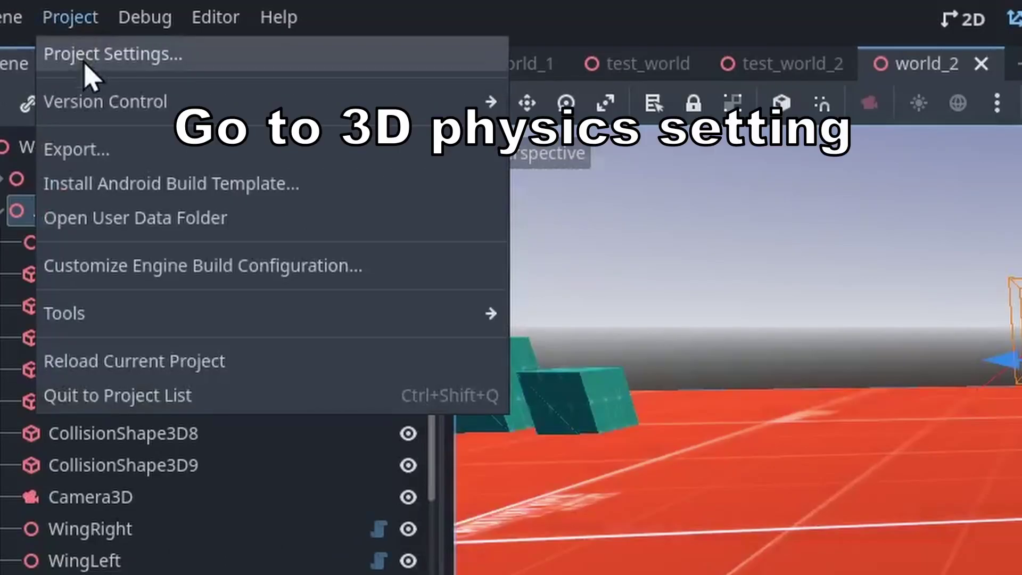
pyautogui.click(85, 52)
pyautogui.scroll(-4, 79, 269)
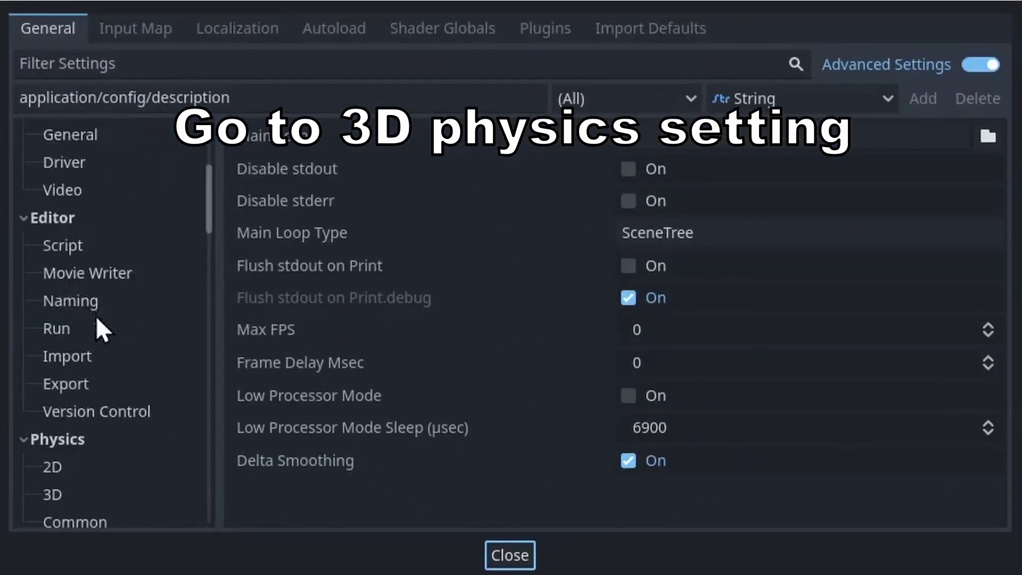
pyautogui.scroll(-2, 98, 326)
pyautogui.click(70, 449)
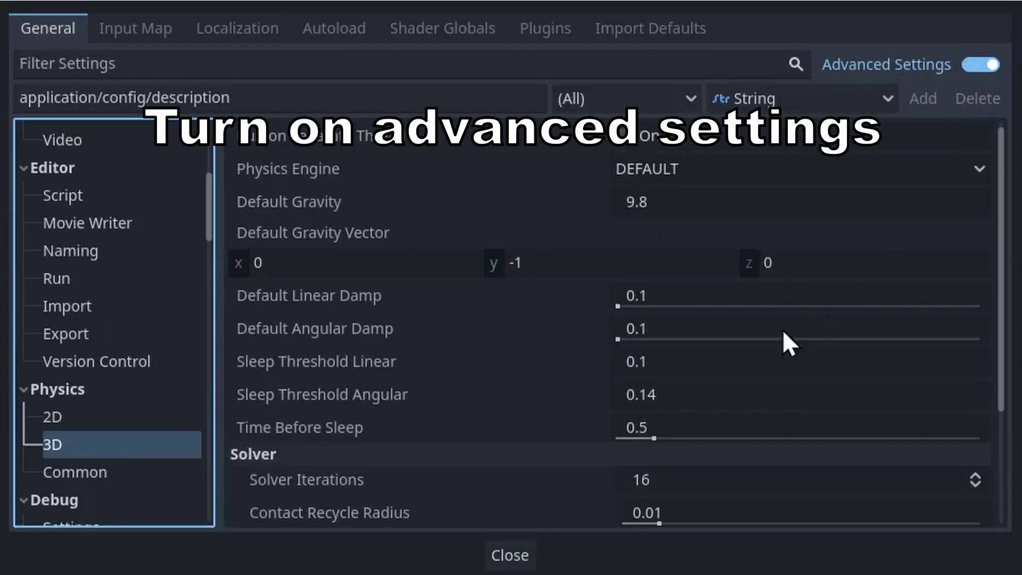
pyautogui.scroll(-5, 772, 333)
pyautogui.click(687, 508)
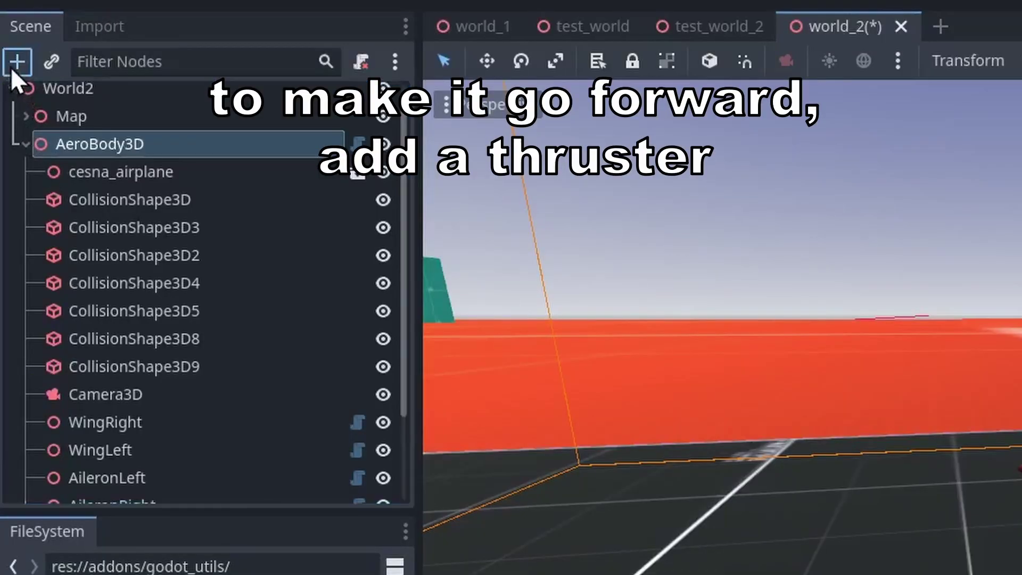
# Add a Thruster node under AeroBody3D by searching 'thr'.
pyautogui.click(12, 69)
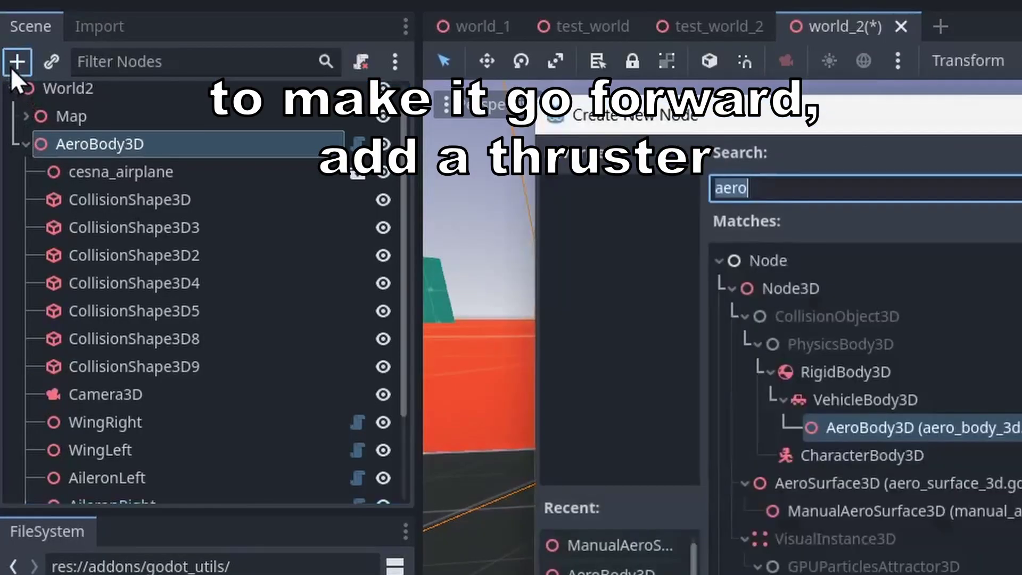
pyautogui.write('thr')
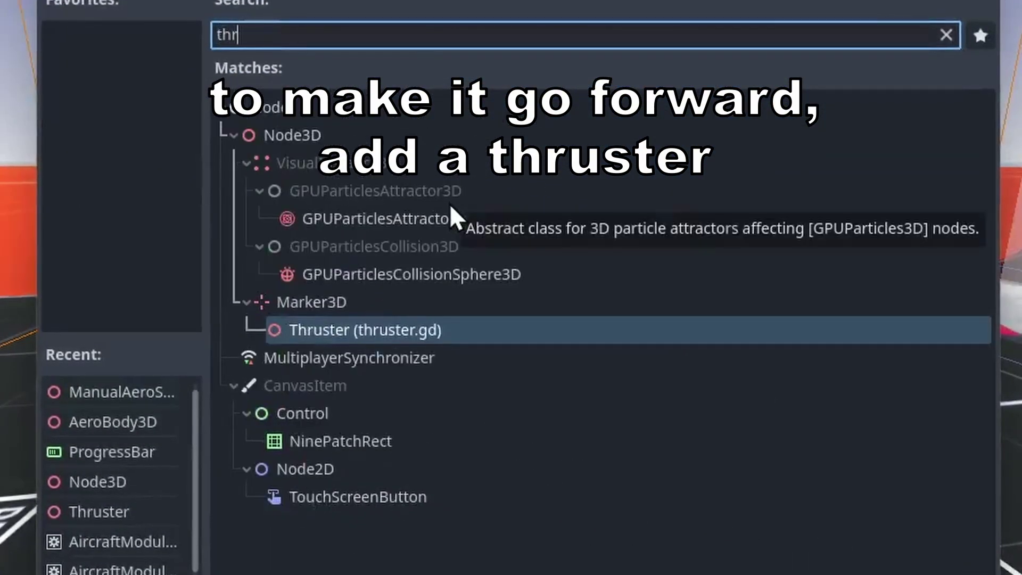
pyautogui.click(327, 336)
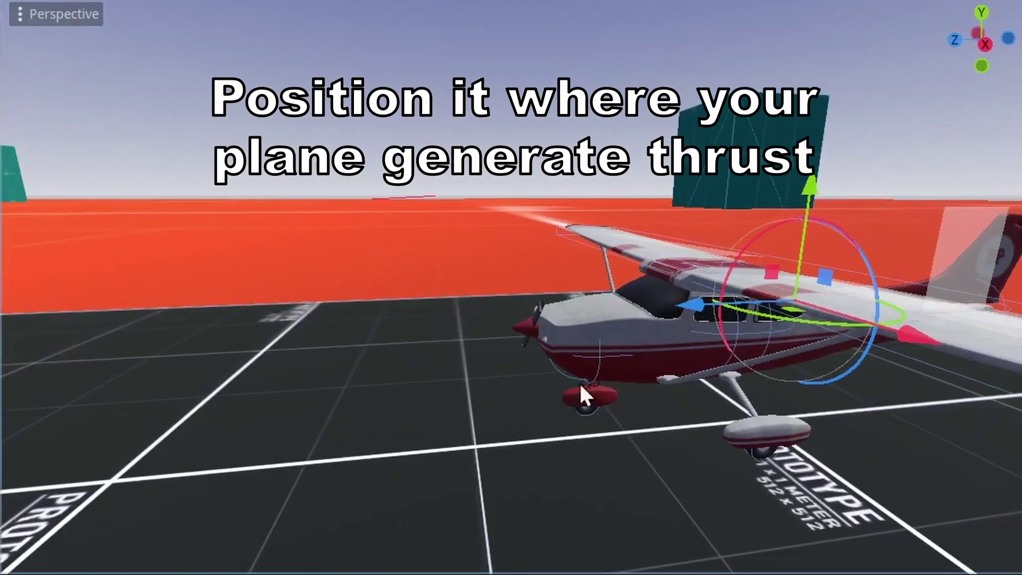
# Move the Thruster to the plane's nose propeller and test-run the game with F5.
pyautogui.moveTo(801, 356); pyautogui.dragTo(716, 337, button='middle')
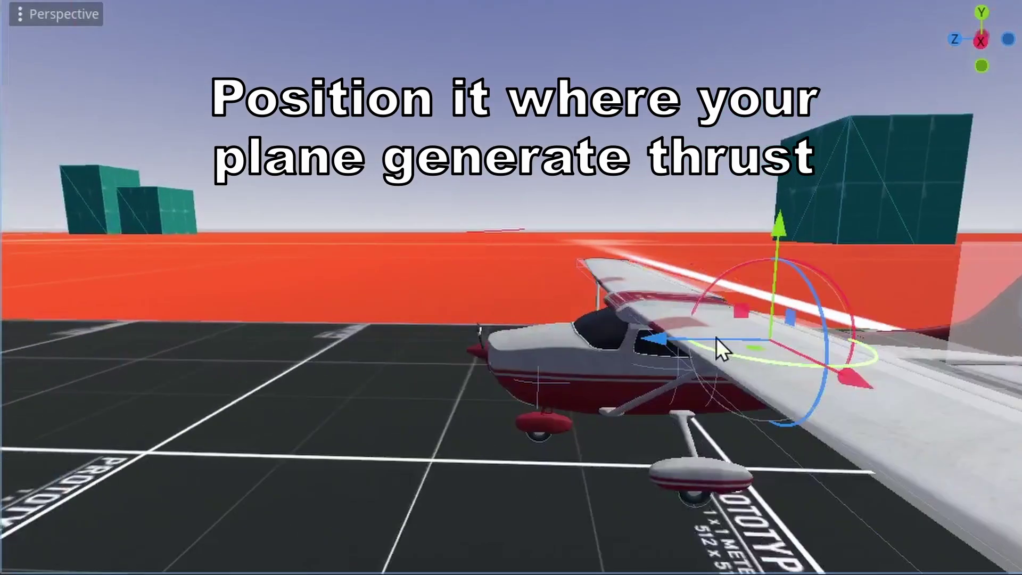
pyautogui.moveTo(663, 342); pyautogui.dragTo(394, 337)
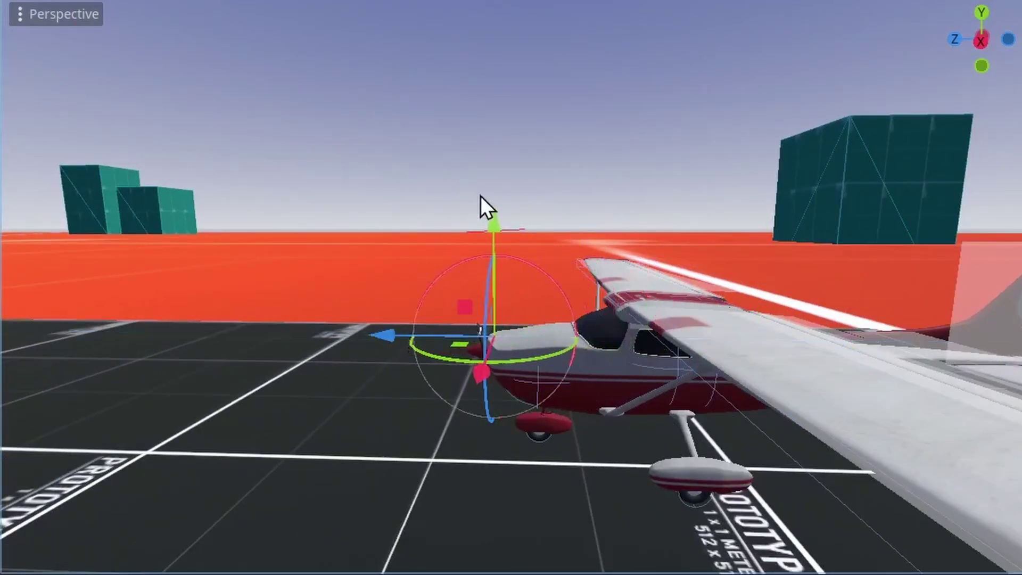
pyautogui.moveTo(484, 235); pyautogui.dragTo(483, 242)
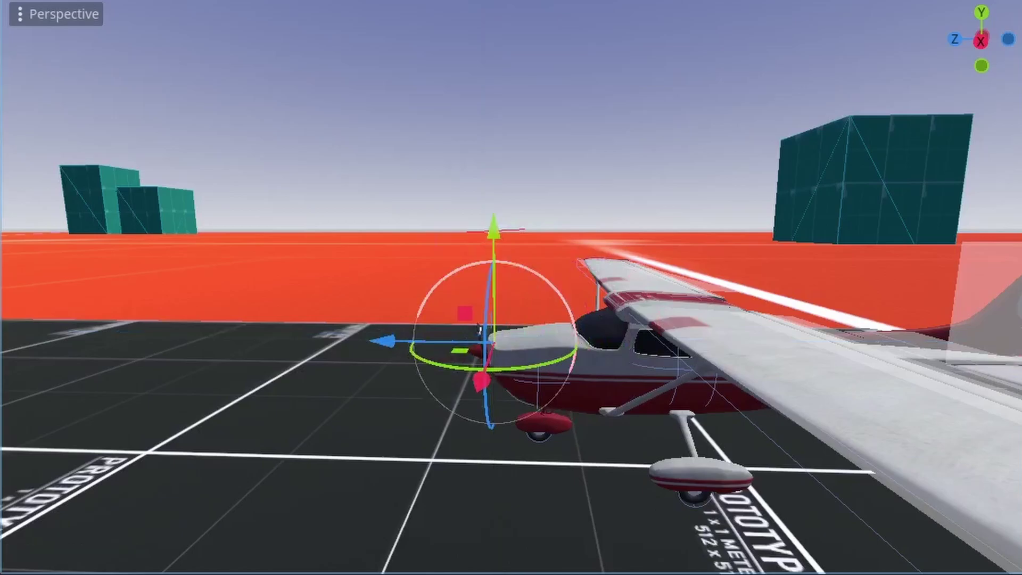
pyautogui.keyDown('shift'); pyautogui.moveTo(484, 242); pyautogui.dragTo(484, 10, button='middle'); pyautogui.keyUp('shift')
pyautogui.keyDown('shift'); pyautogui.moveTo(483, 53); pyautogui.dragTo(483, 245, button='middle'); pyautogui.keyUp('shift')
pyautogui.press('F5')
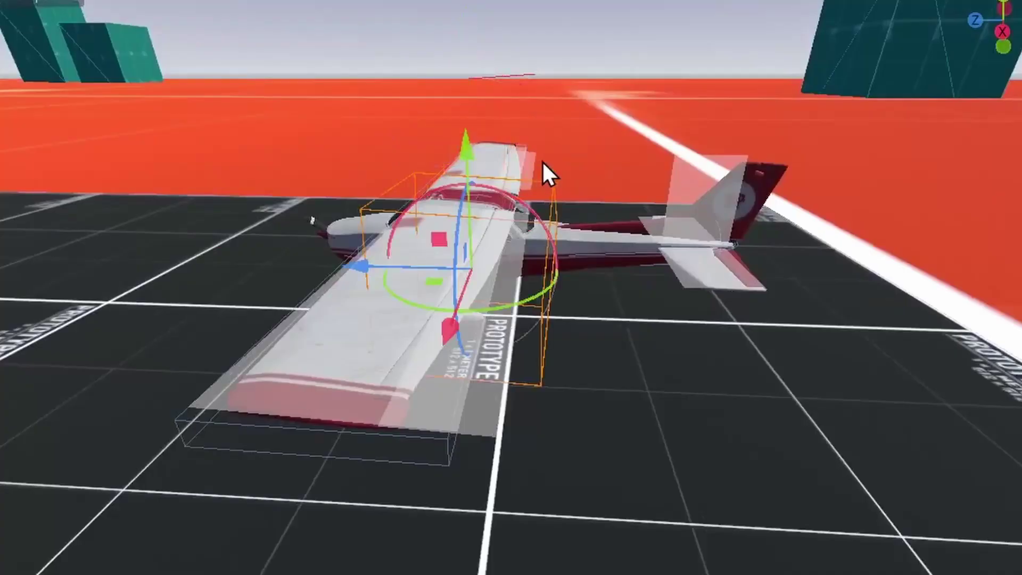
# Rotate the selected control surface by about 24 degrees.
pyautogui.moveTo(517, 195); pyautogui.dragTo(485, 168)
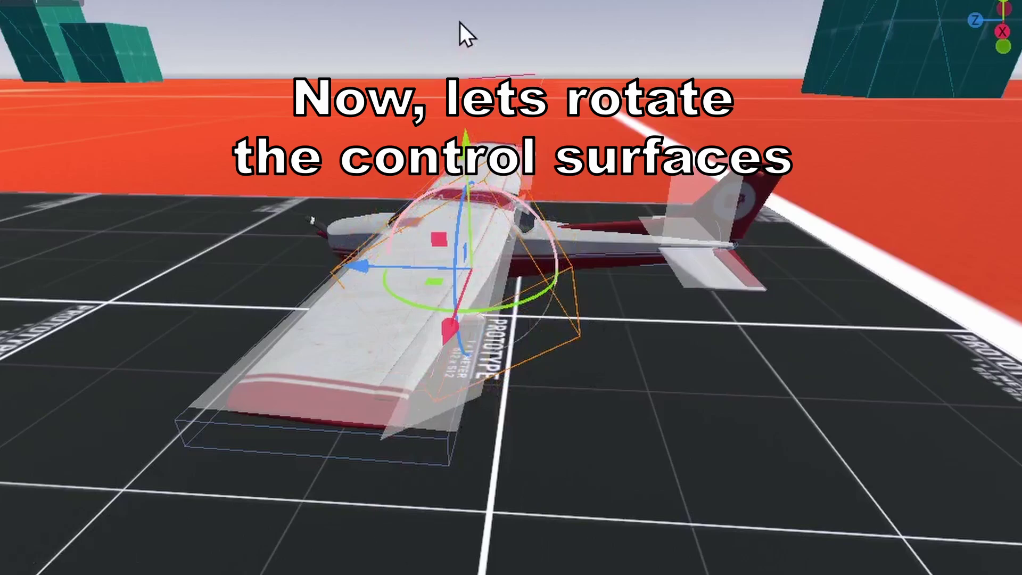
pyautogui.keyDown('alt'); pyautogui.moveTo(647, 219); pyautogui.dragTo(655, 179); pyautogui.keyUp('alt')
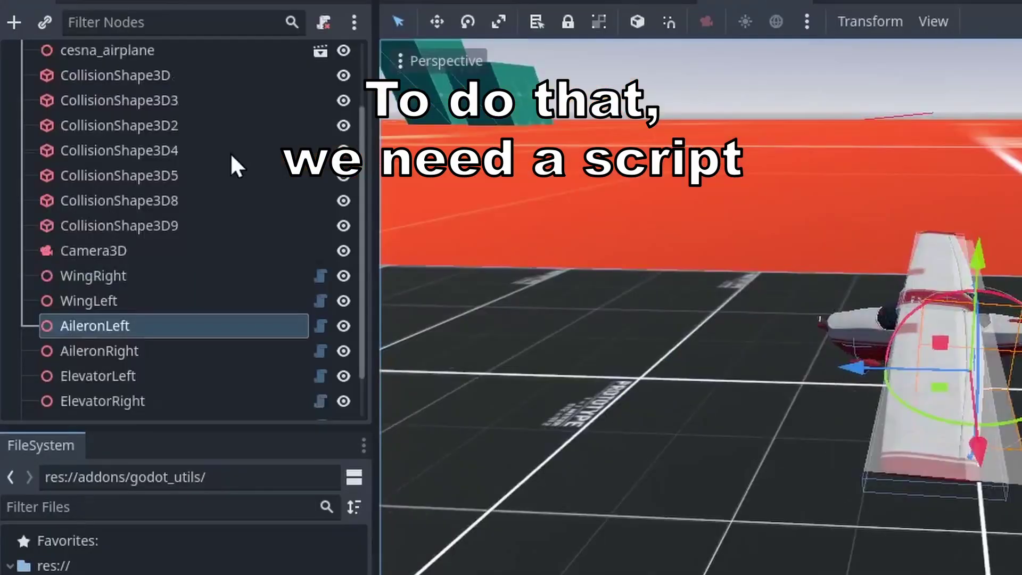
pyautogui.scroll(3, 160, 150)
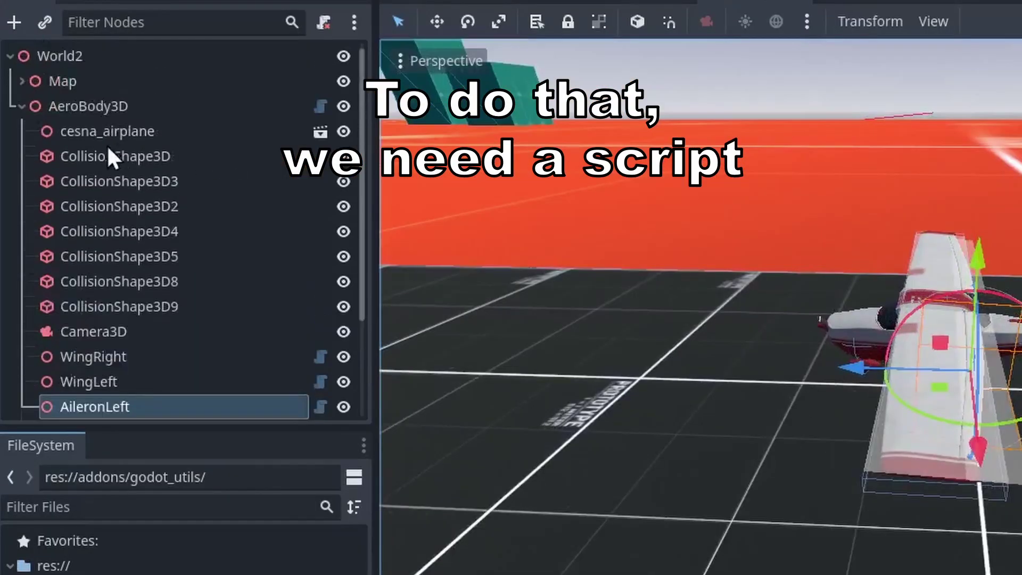
# Add a Node3D under AeroBody3D, move it to the top and rename it Control.
pyautogui.click(61, 105)
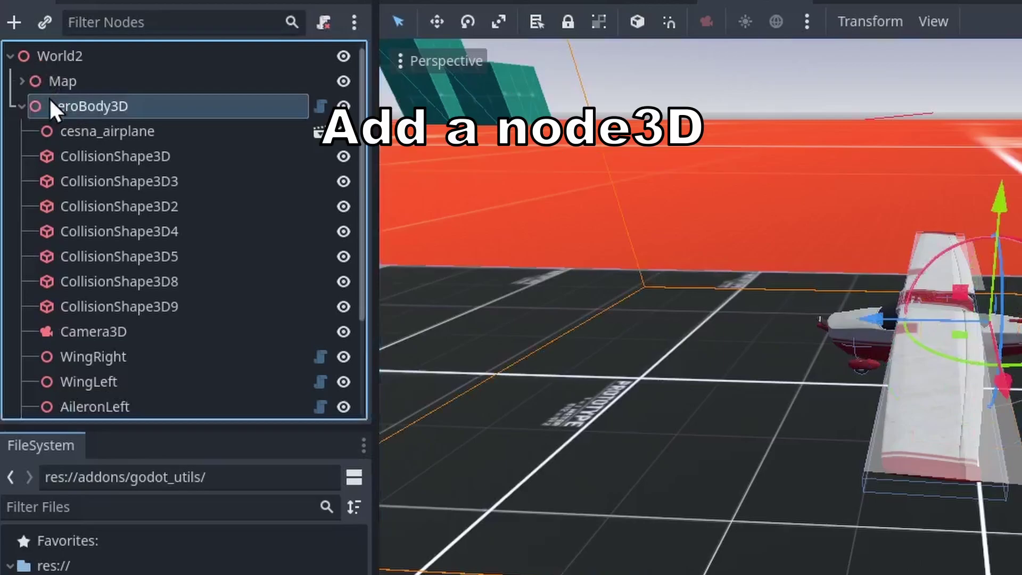
pyautogui.click(17, 27)
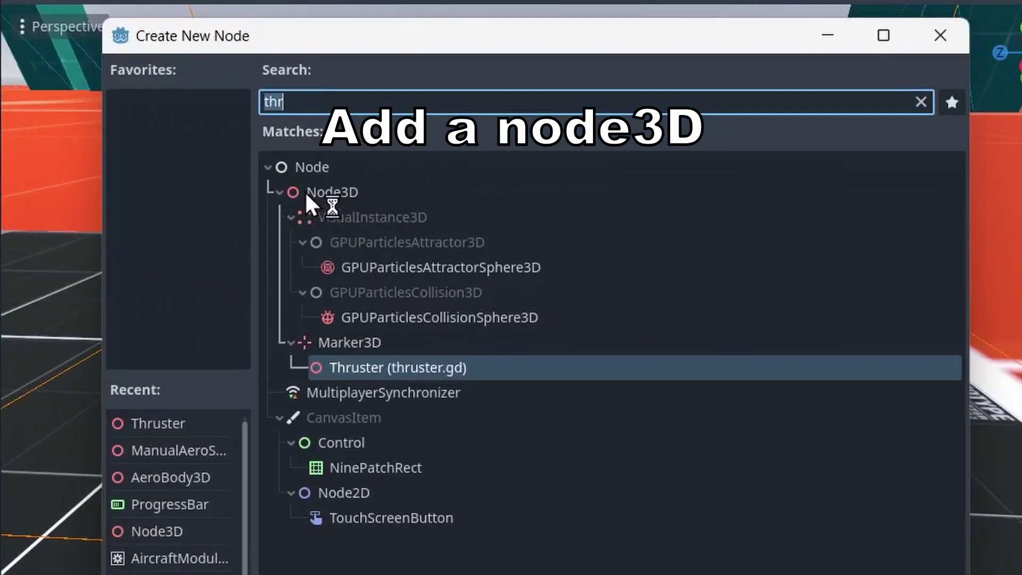
pyautogui.doubleClick(320, 192)
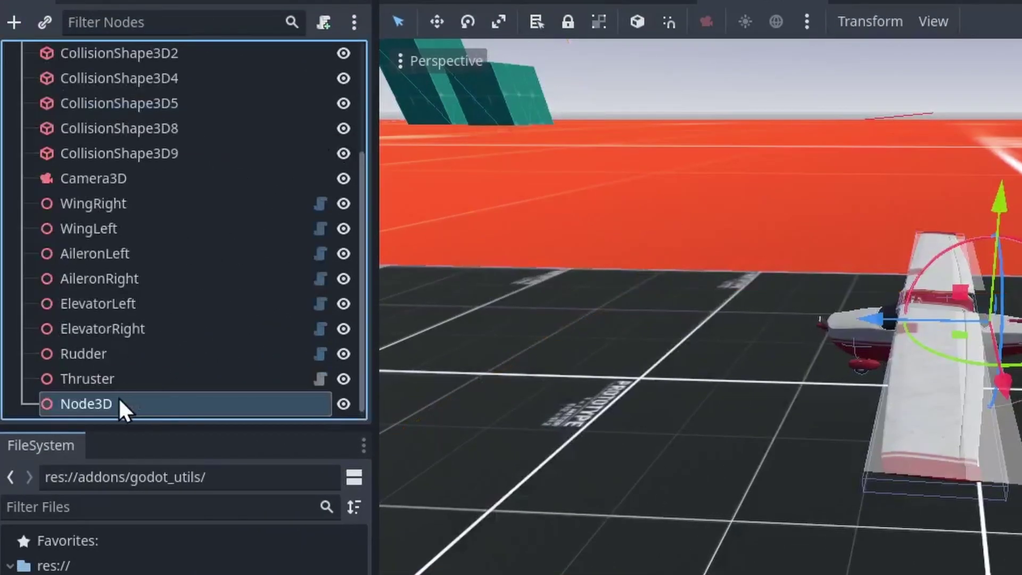
pyautogui.moveTo(127, 394); pyautogui.dragTo(135, 113)
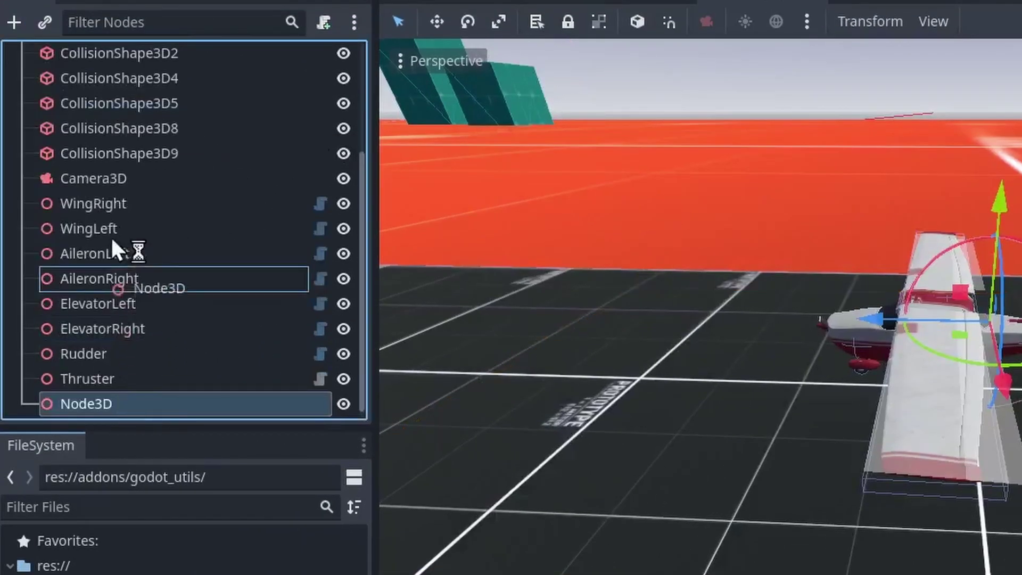
pyautogui.doubleClick(152, 115)
pyautogui.write('Control')
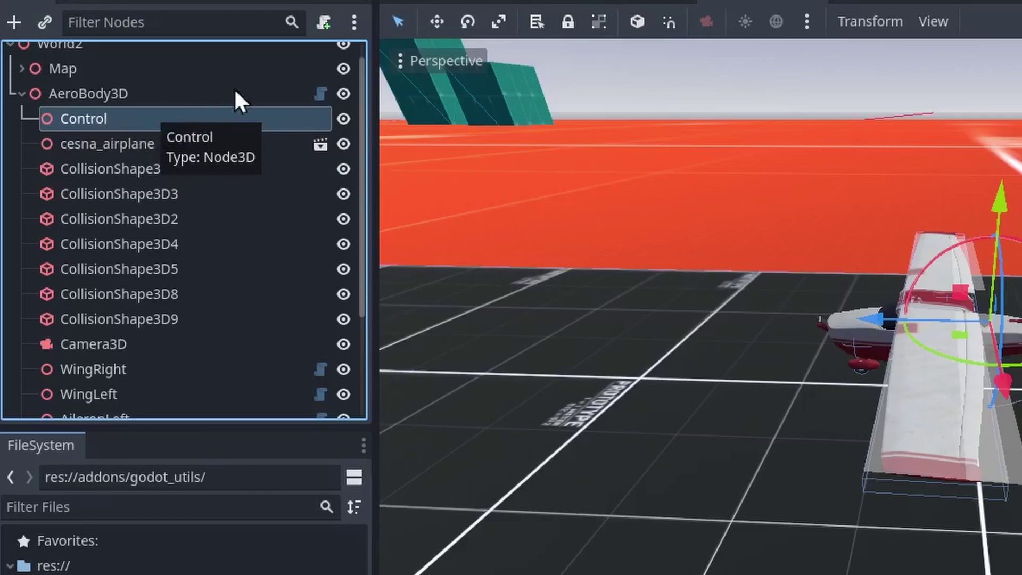
# Attach a new Control.gd script and add references to the five control-surface nodes.
pyautogui.click(324, 24)
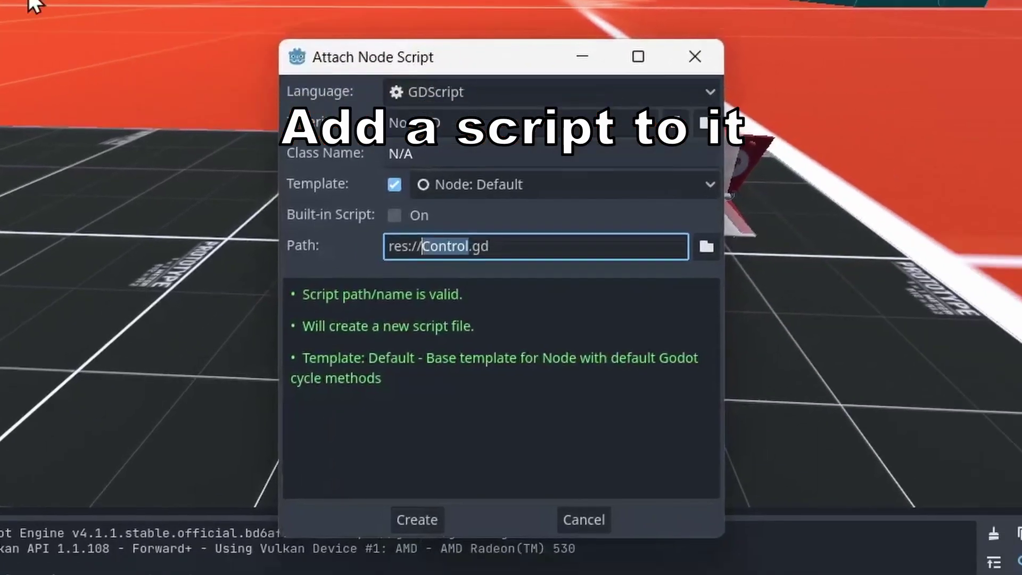
pyautogui.click(415, 511)
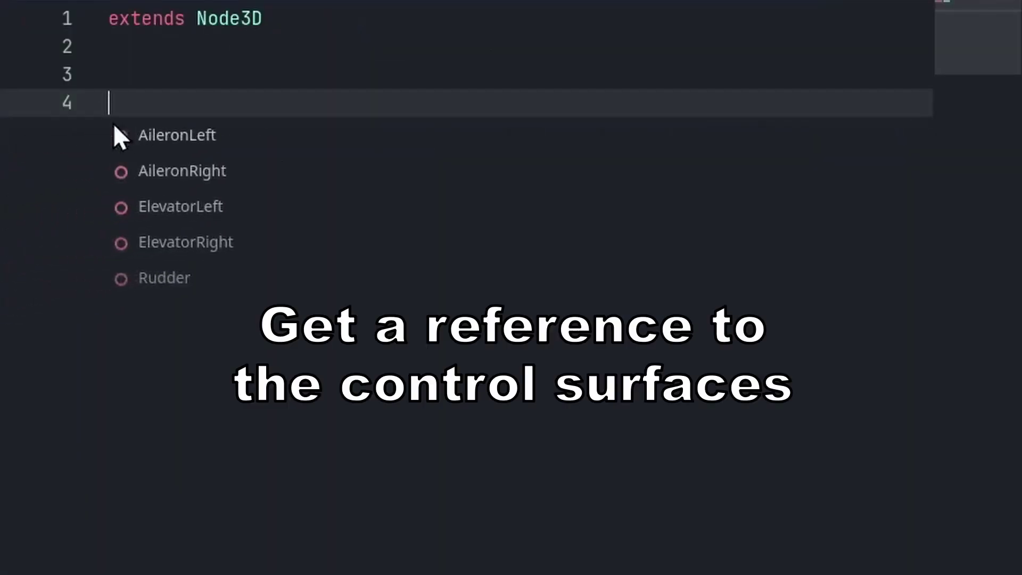
pyautogui.keyDown('ctrl'); pyautogui.moveTo(110, 123); pyautogui.dragTo(113, 123); pyautogui.keyUp('ctrl')
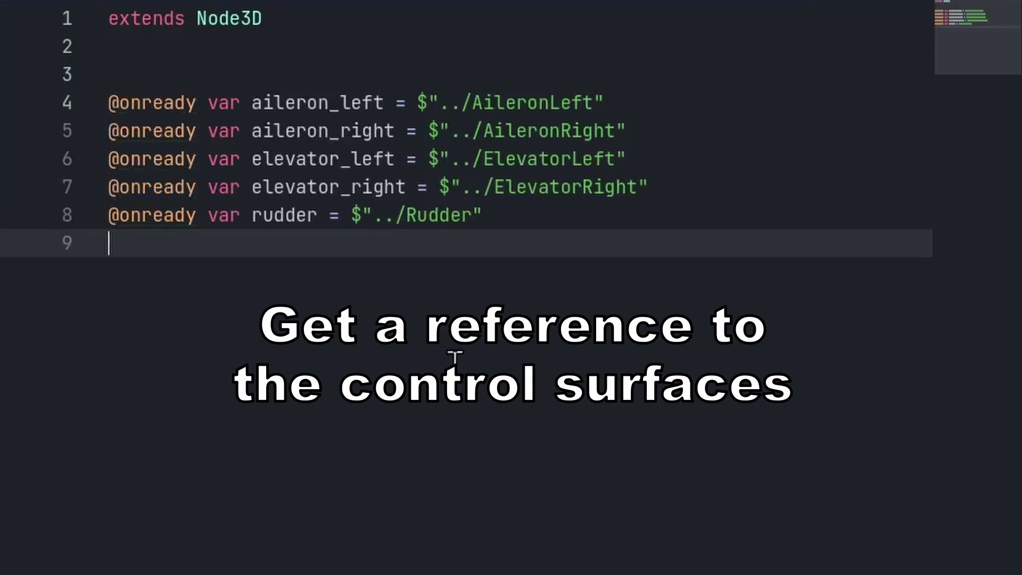
# Write _process code reading pitch, roll and yaw inputs and rotating the ailerons and elevators.
pyautogui.press('Return')
pyautogui.press('Return')
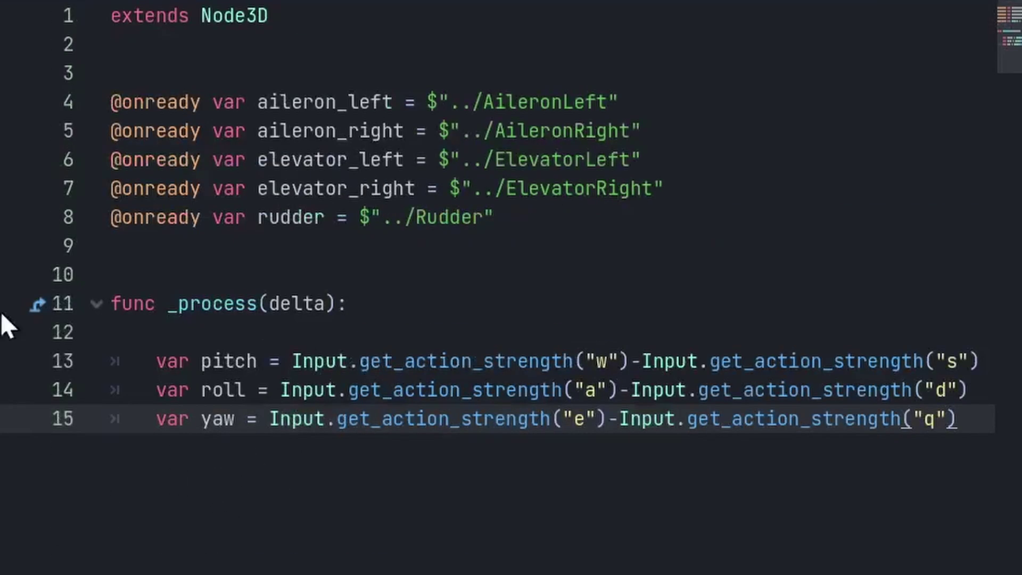
pyautogui.press('Return')
pyautogui.press('Return')
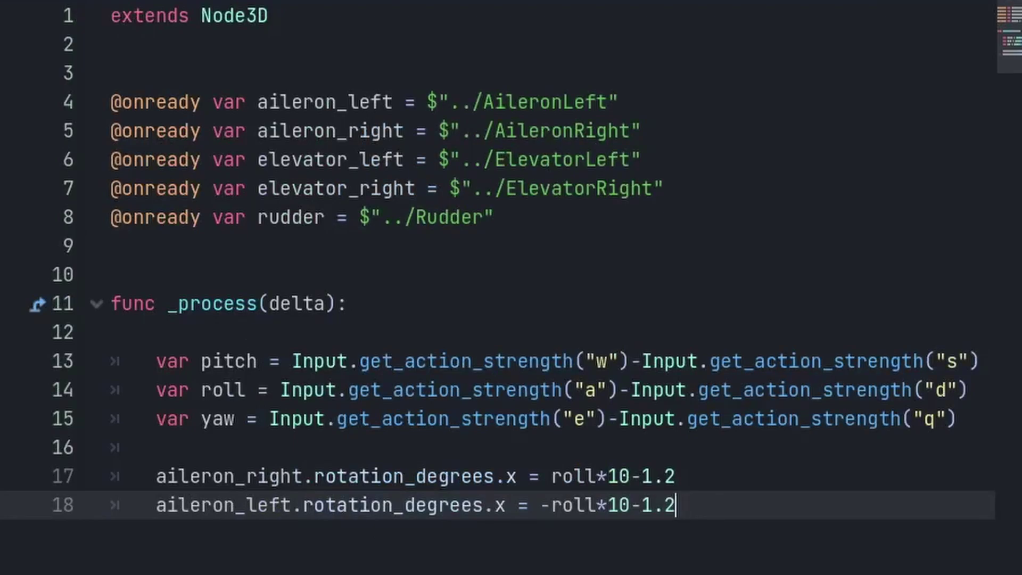
pyautogui.press('Return')
pyautogui.press('Return')
pyautogui.scroll(-1, 780, 518)
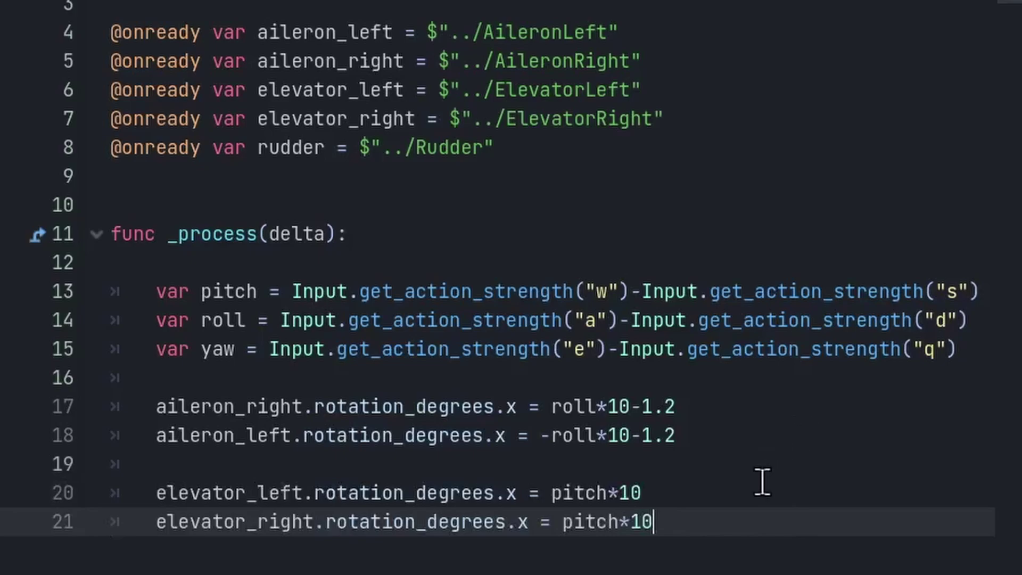
pyautogui.press('Return')
pyautogui.press('Return')
pyautogui.press('Return')
pyautogui.press('Return')
pyautogui.press('Return')
pyautogui.press('Return')
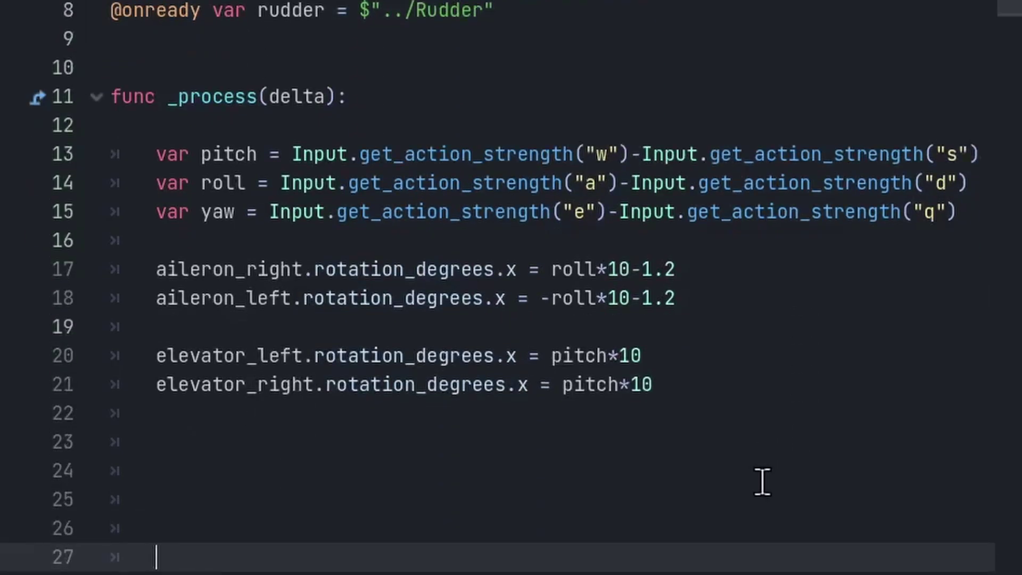
pyautogui.scroll(1, 762, 482)
# Add engine, progress bar and throttle variable declarations to the Control script.
pyautogui.click(389, 464)
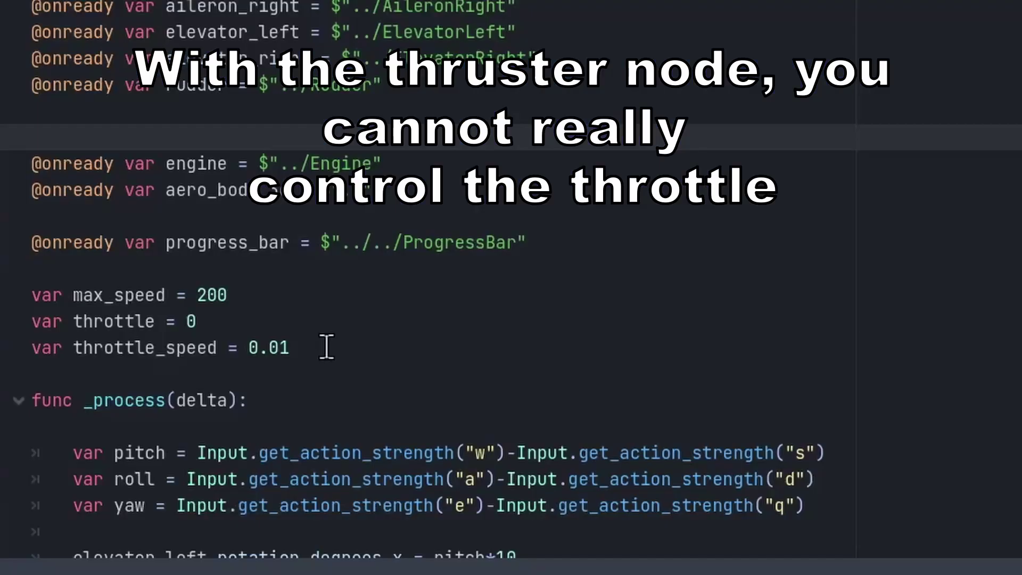
pyautogui.moveTo(322, 340); pyautogui.dragTo(41, 178)
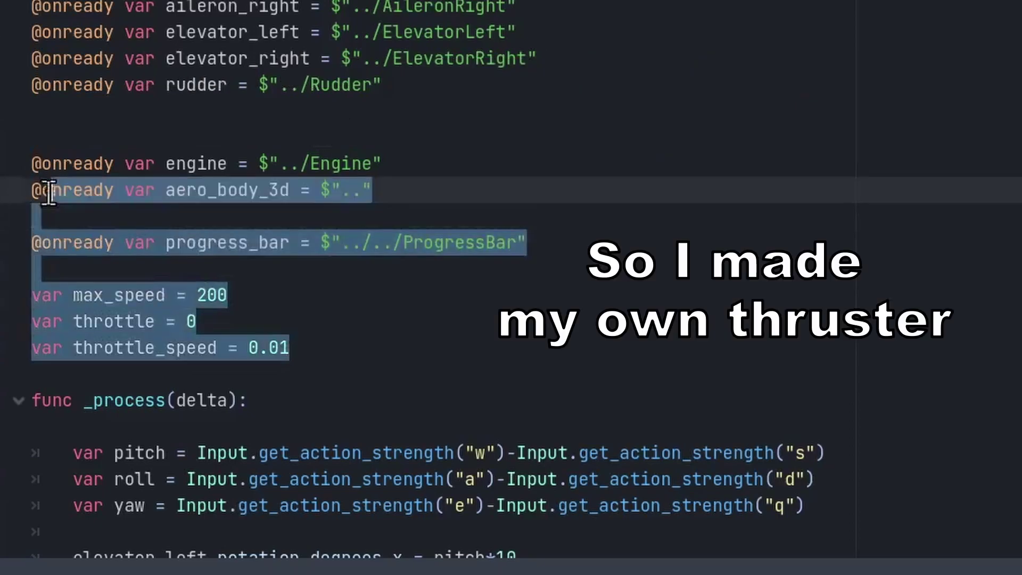
pyautogui.click(415, 290)
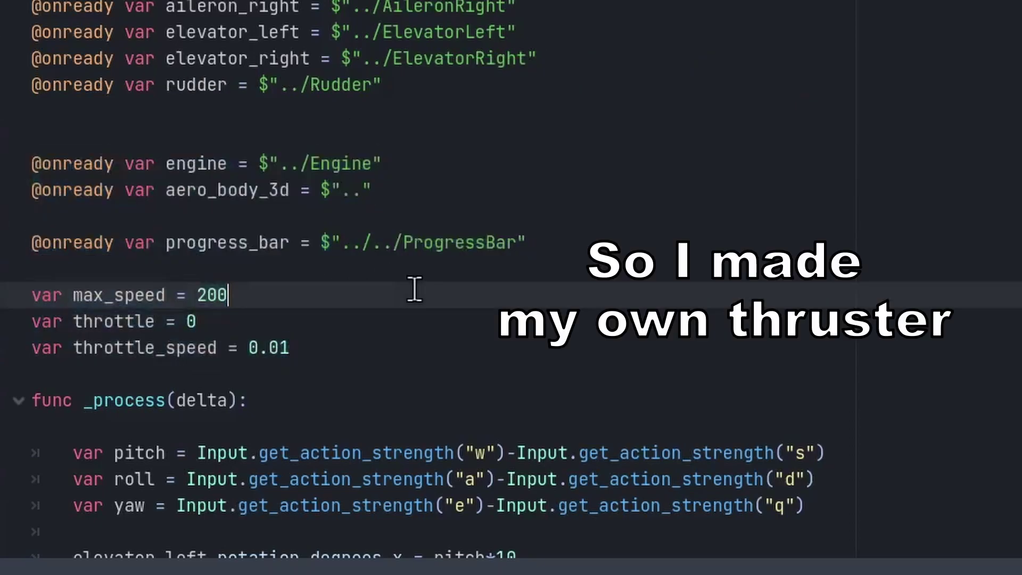
# Add the clamped throttle and progress bar code plus an apply_force call in _physics_process.
pyautogui.scroll(-2, 405, 290)
pyautogui.scroll(-2, 394, 292)
pyautogui.scroll(-1, 388, 297)
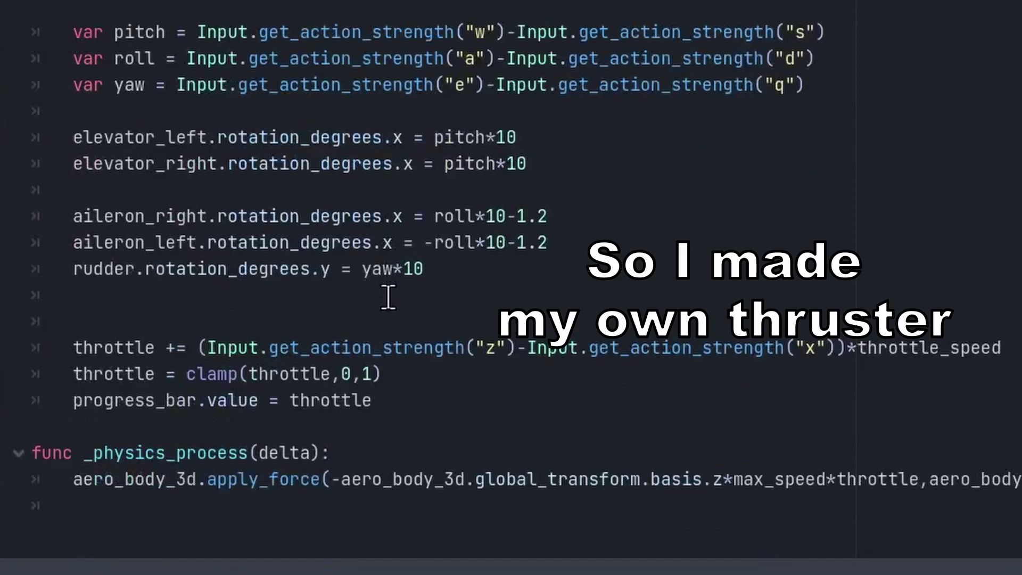
pyautogui.moveTo(81, 396); pyautogui.dragTo(32, 349)
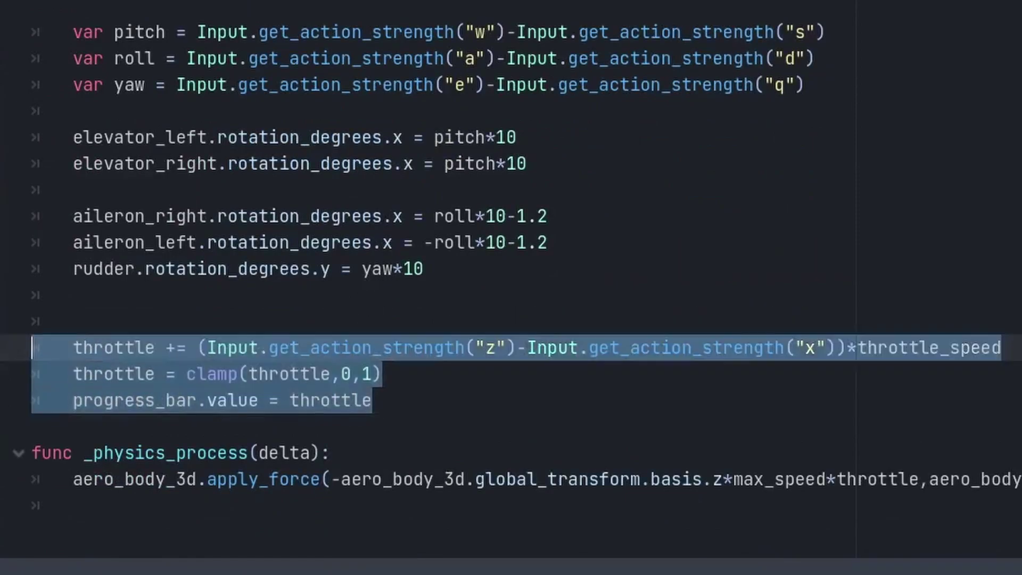
pyautogui.click(108, 515)
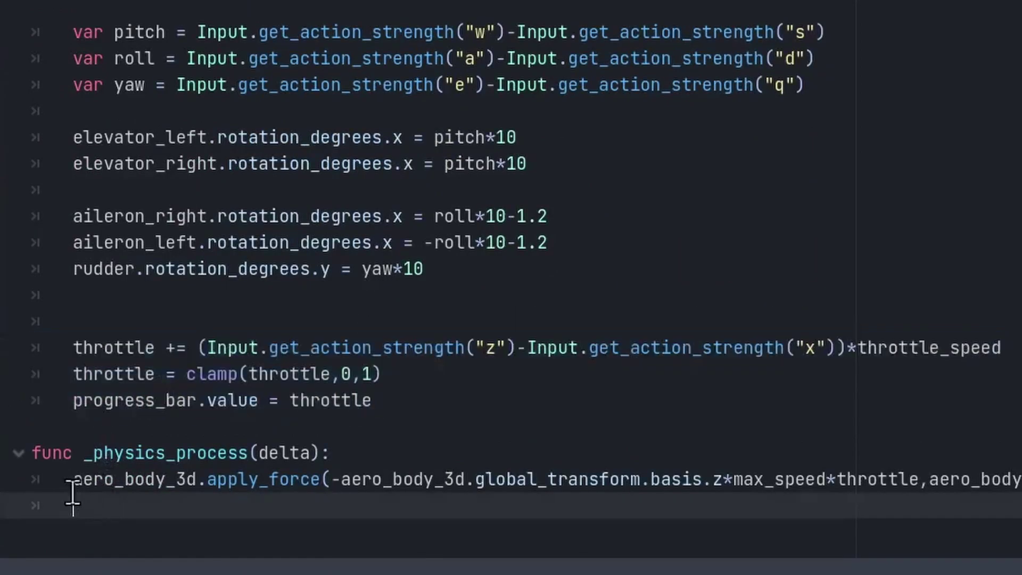
pyautogui.moveTo(73, 479); pyautogui.dragTo(720, 487)
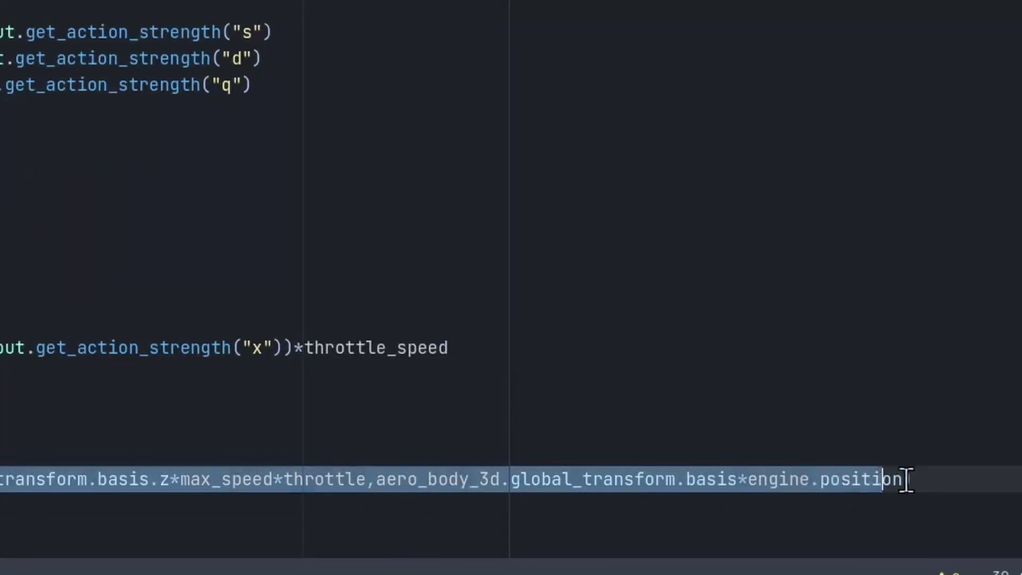
pyautogui.click(946, 453)
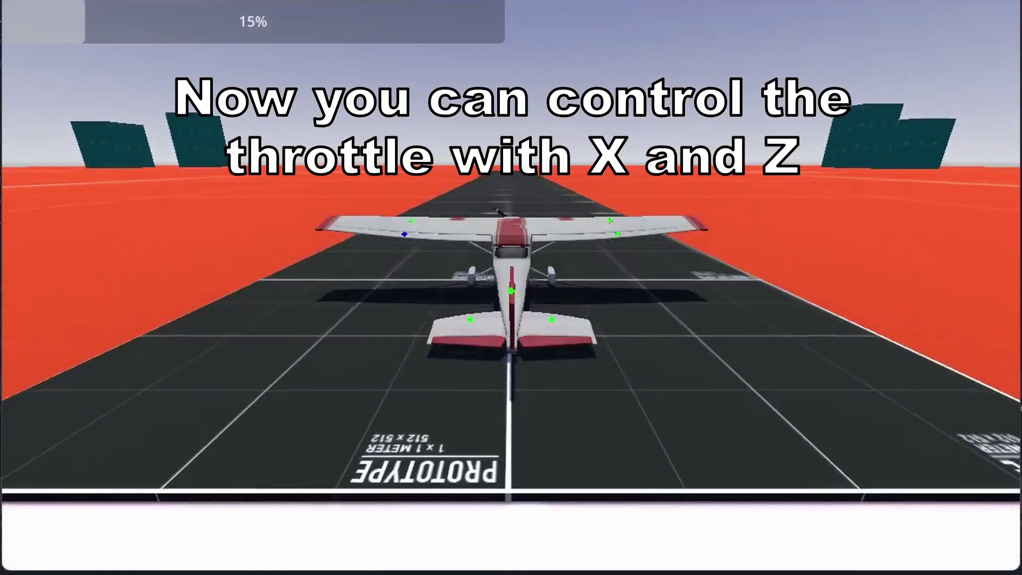
# Throttle up to 100% for takeoff, then bank the Cessna sharply with A.
pyautogui.press('x')
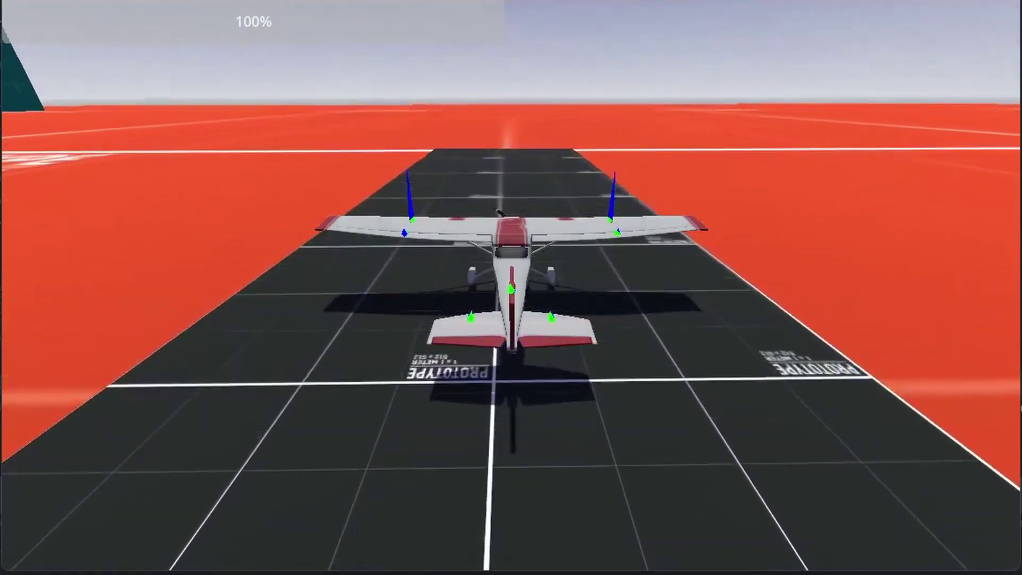
pyautogui.press('a')
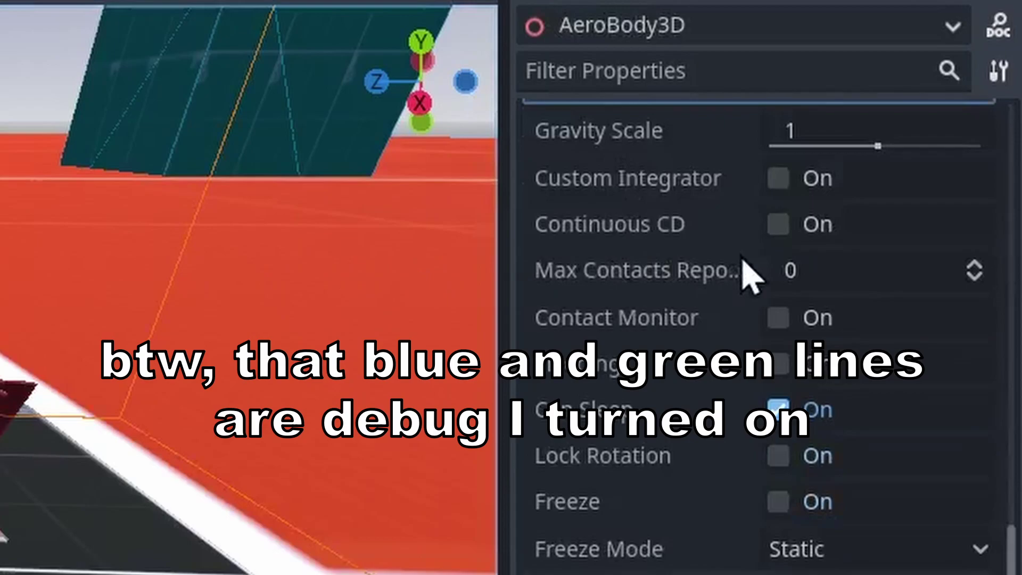
# Check Debug > Show Debug in the AeroBody3D's Inspector.
pyautogui.scroll(5, 751, 274)
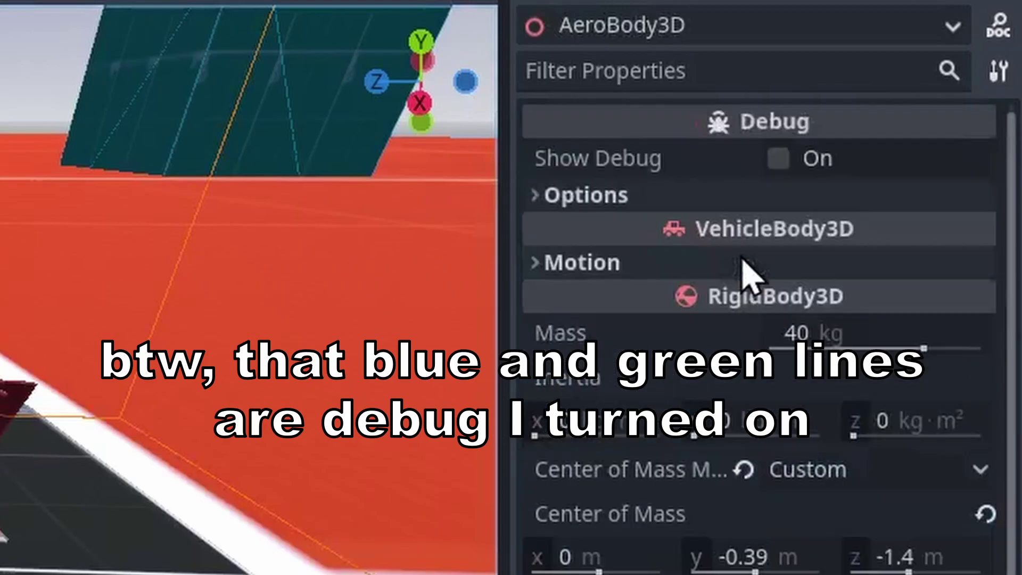
pyautogui.click(778, 159)
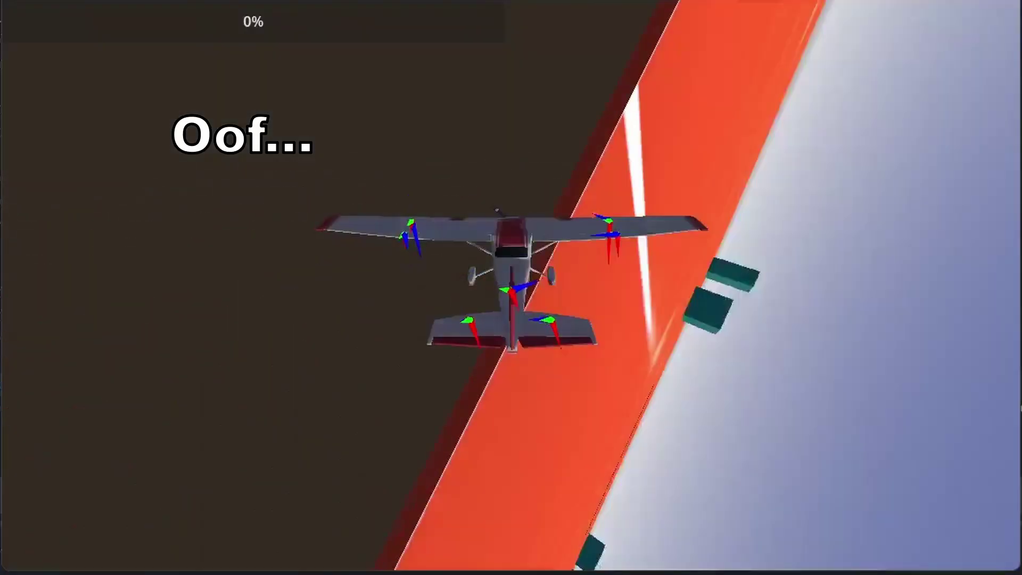
# Raise the crashed Cessna's throttle from 0% back up to 55%.
pyautogui.press('shift')
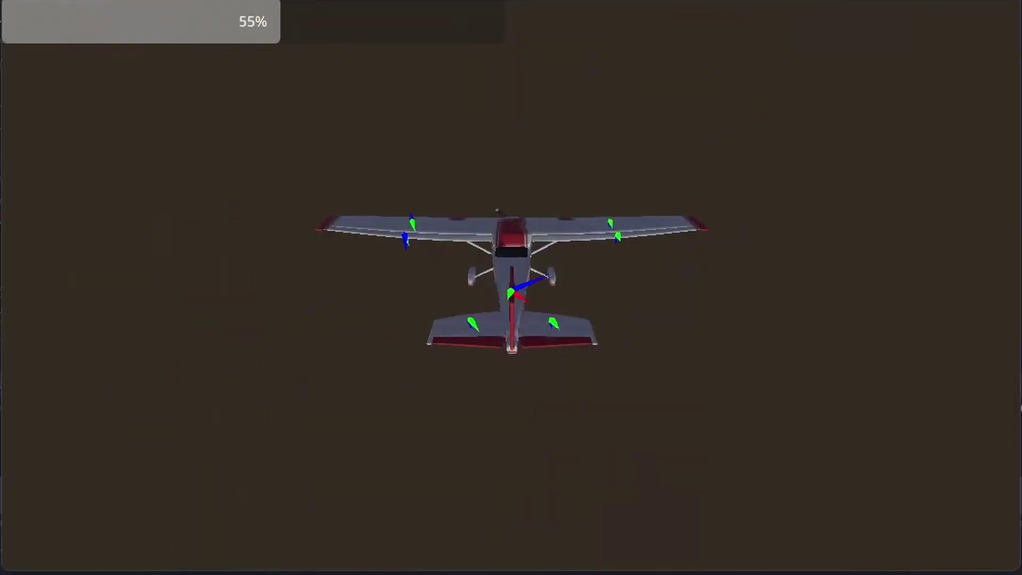